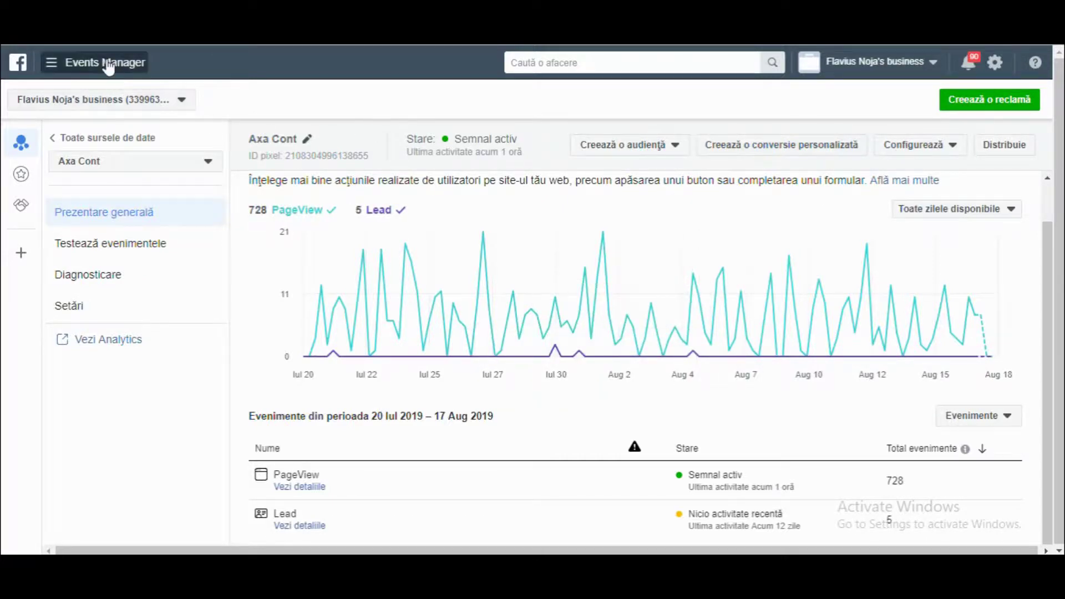
pyautogui.click(106, 64)
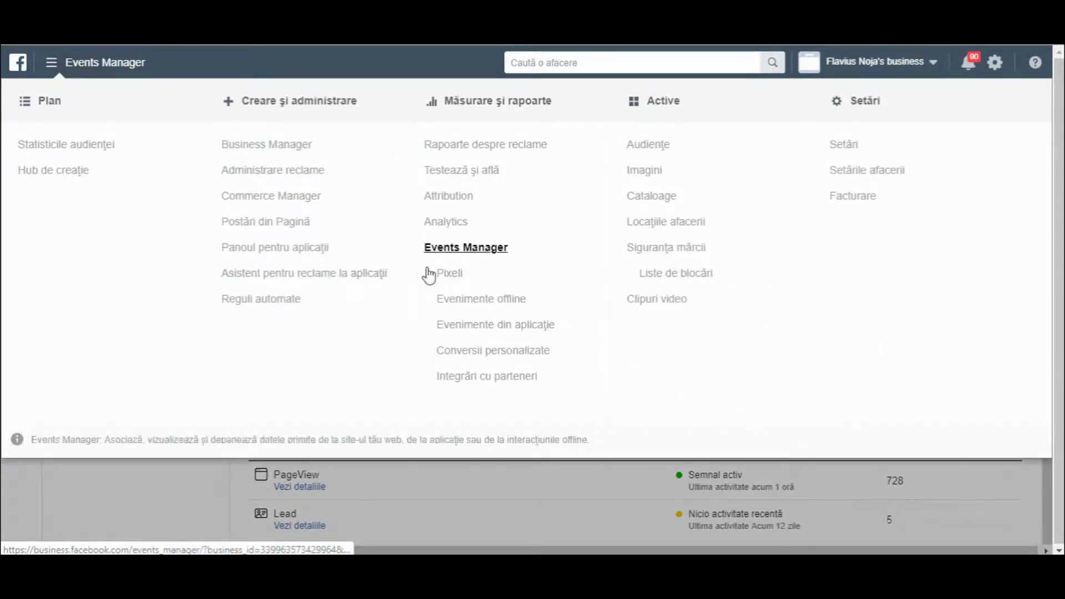
pyautogui.click(195, 484)
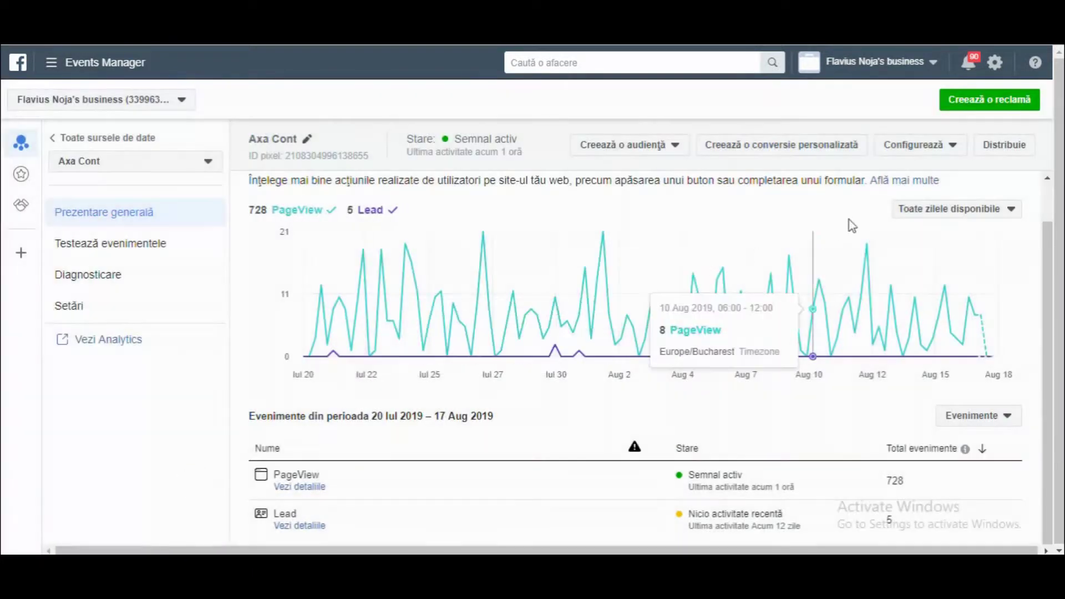
# - Start the pixel installation setup and choose to manually install the pixel code
pyautogui.click(944, 145)
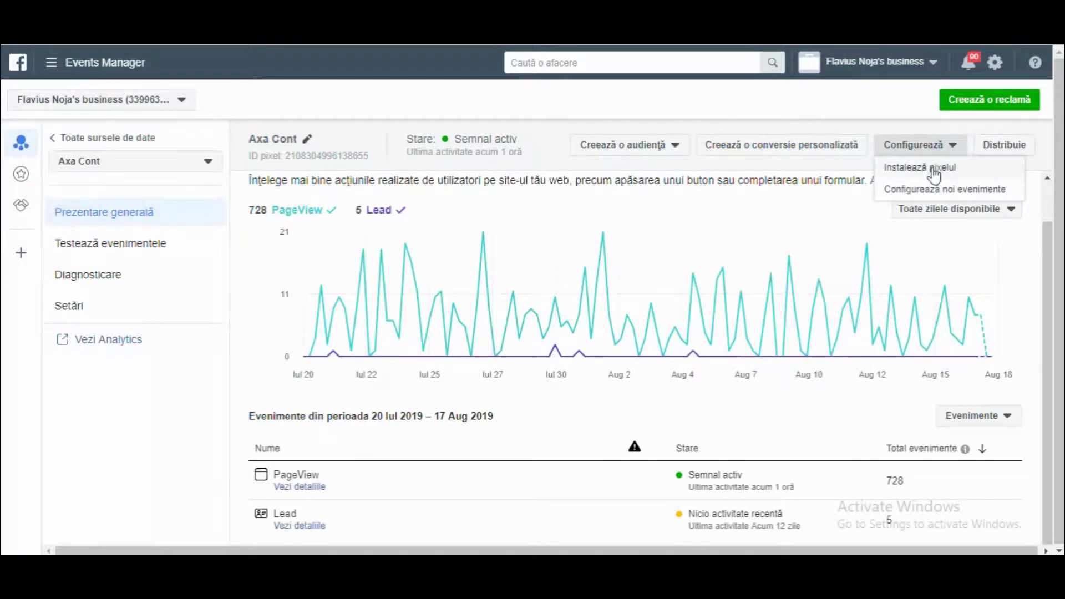
pyautogui.click(935, 174)
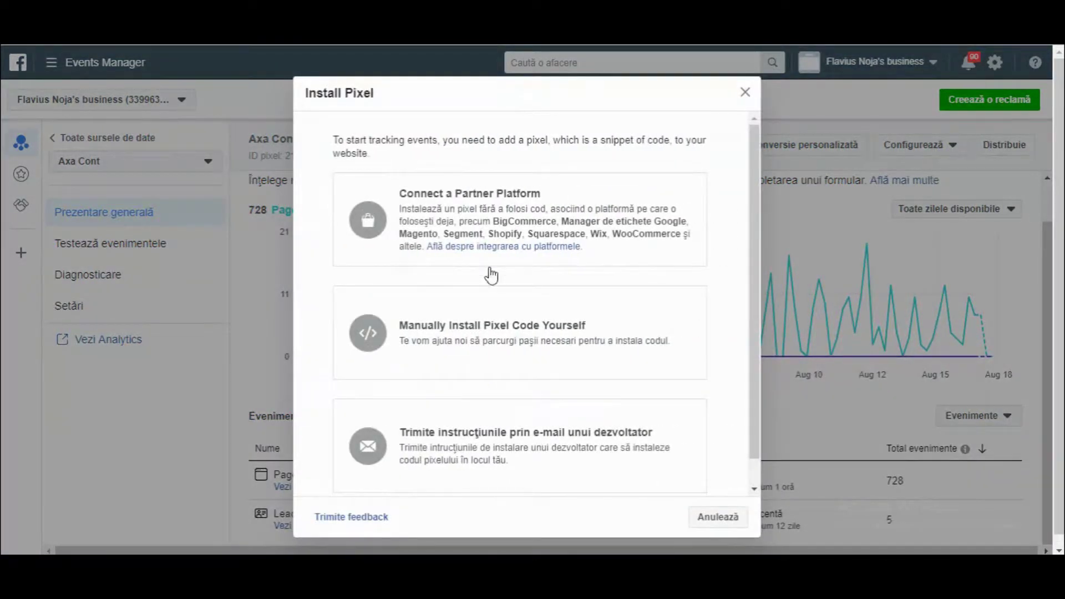
pyautogui.click(501, 341)
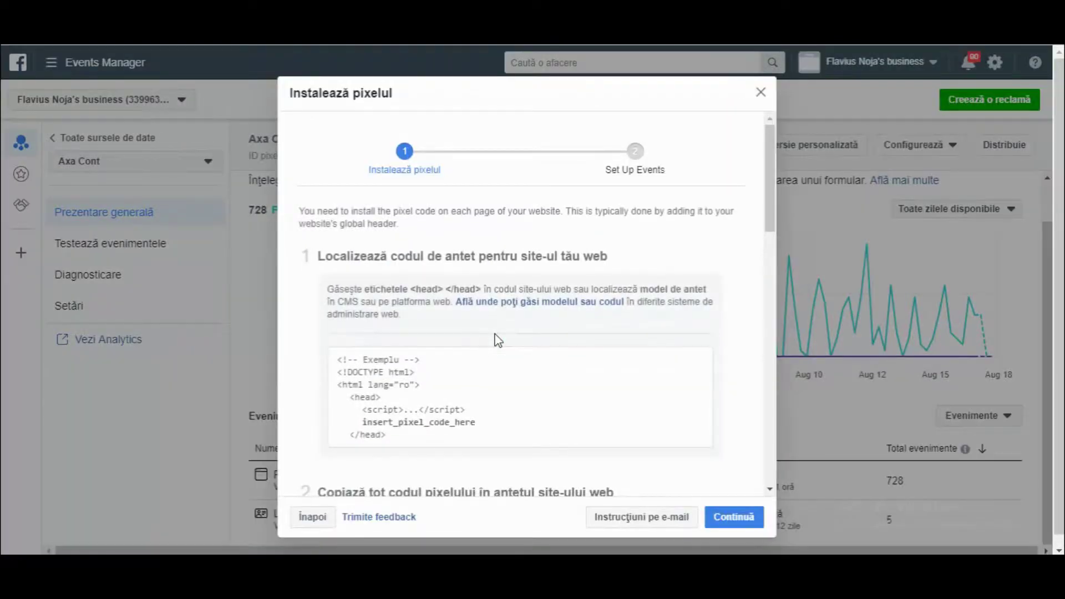
# - Enable First and Last Name and Gender for automatic advanced matching, and continue to manual event code installation
pyautogui.scroll(-15, 498, 340)
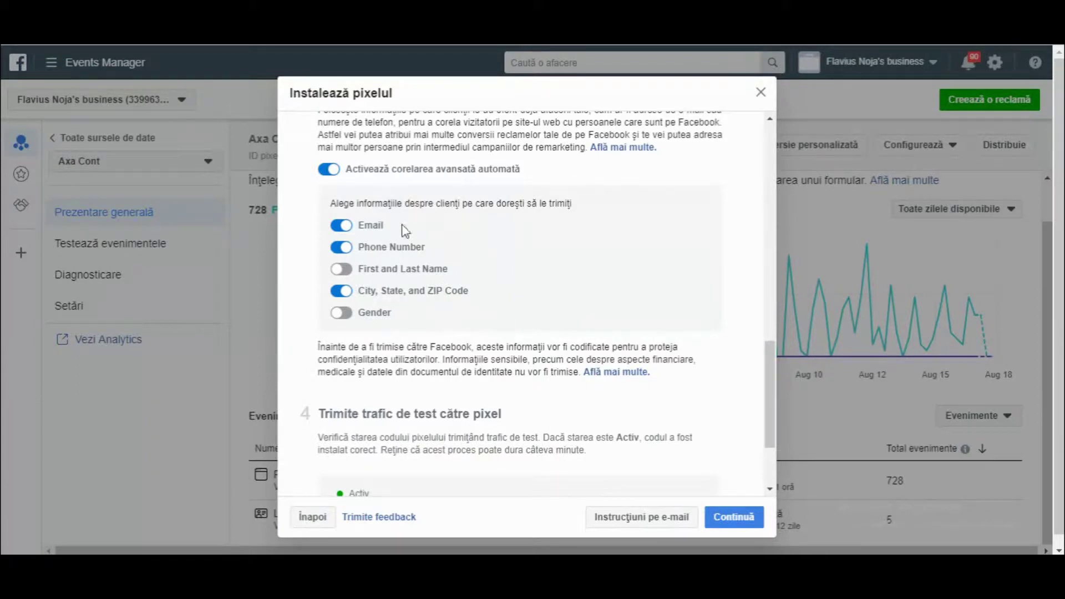
pyautogui.click(354, 276)
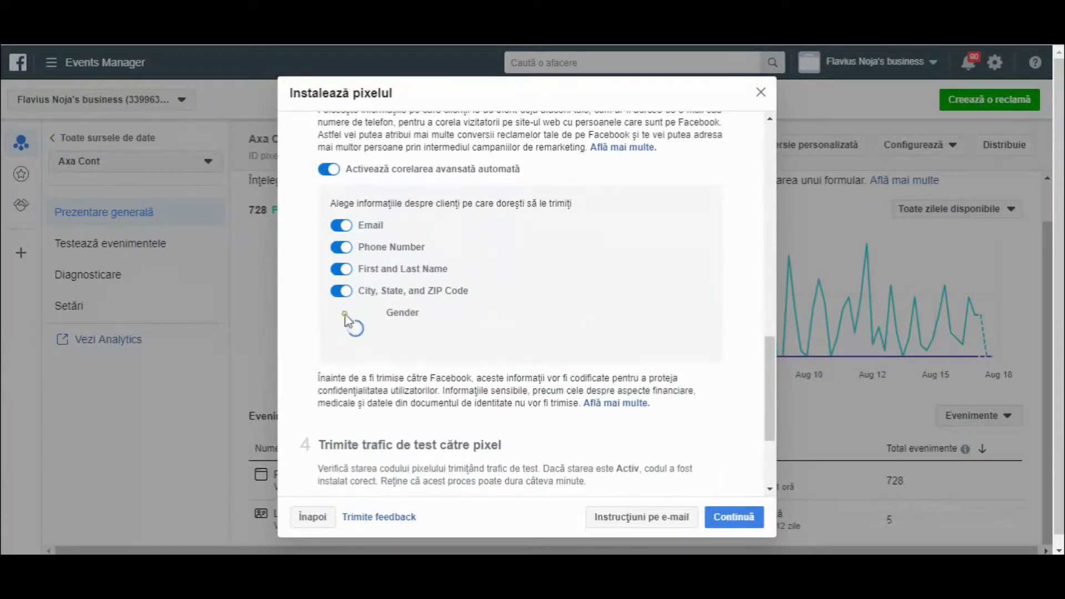
pyautogui.click(345, 315)
pyautogui.scroll(-1, 484, 298)
pyautogui.scroll(-1, 484, 298)
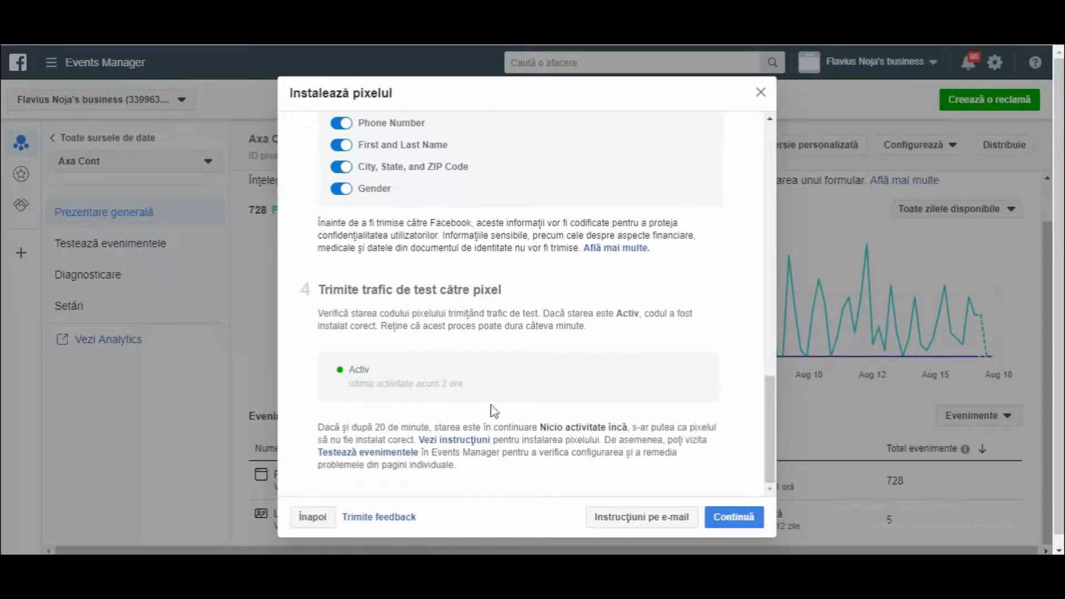
pyautogui.click(749, 518)
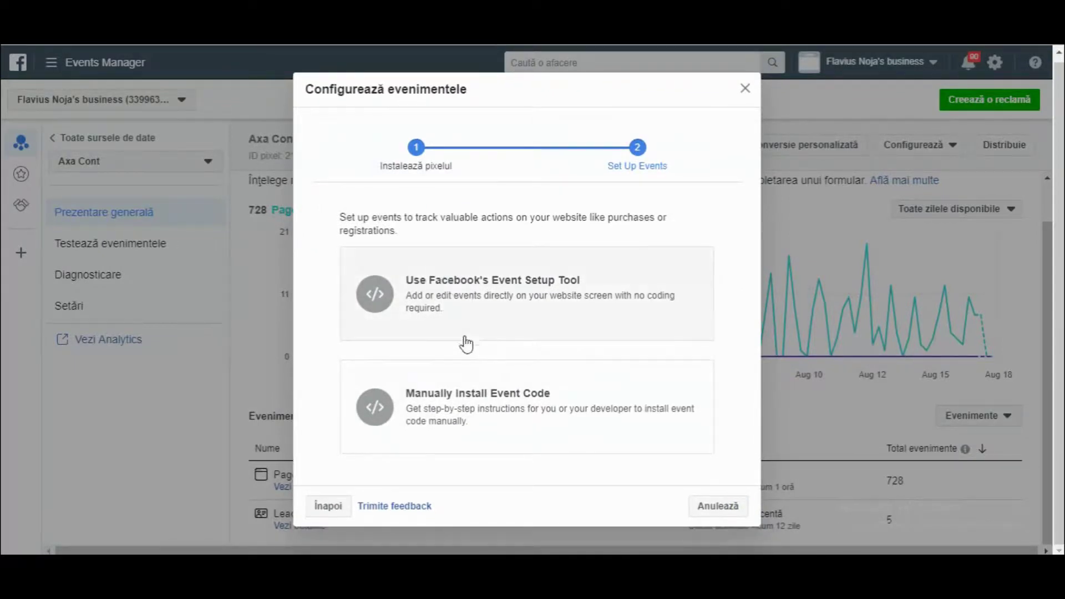
pyautogui.click(502, 411)
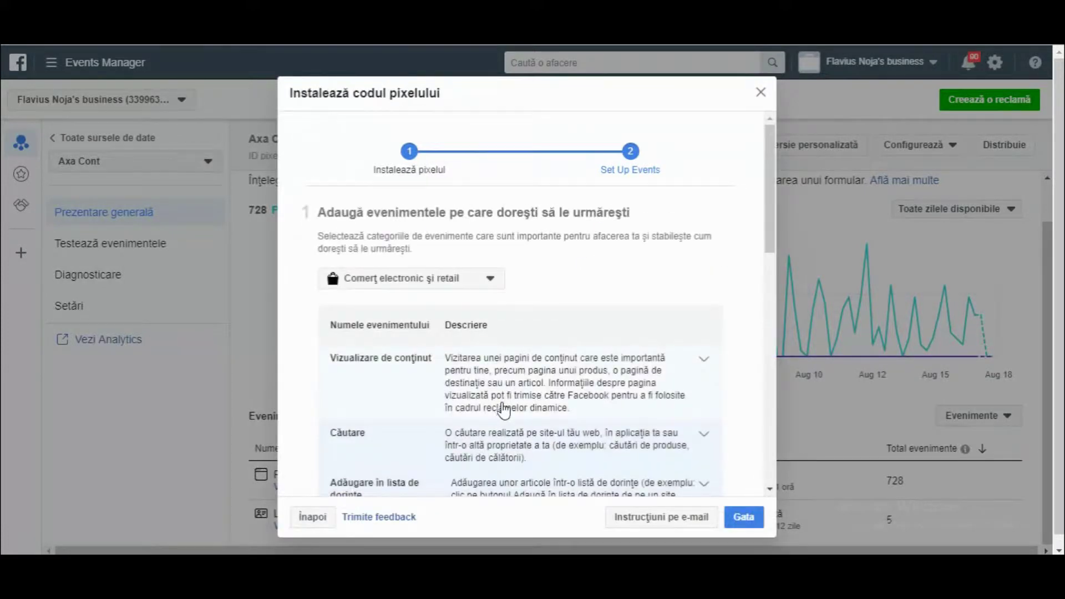
# - Review the available business categories and the standard events offered for Comerț electronic și retail
pyautogui.scroll(-7, 595, 317)
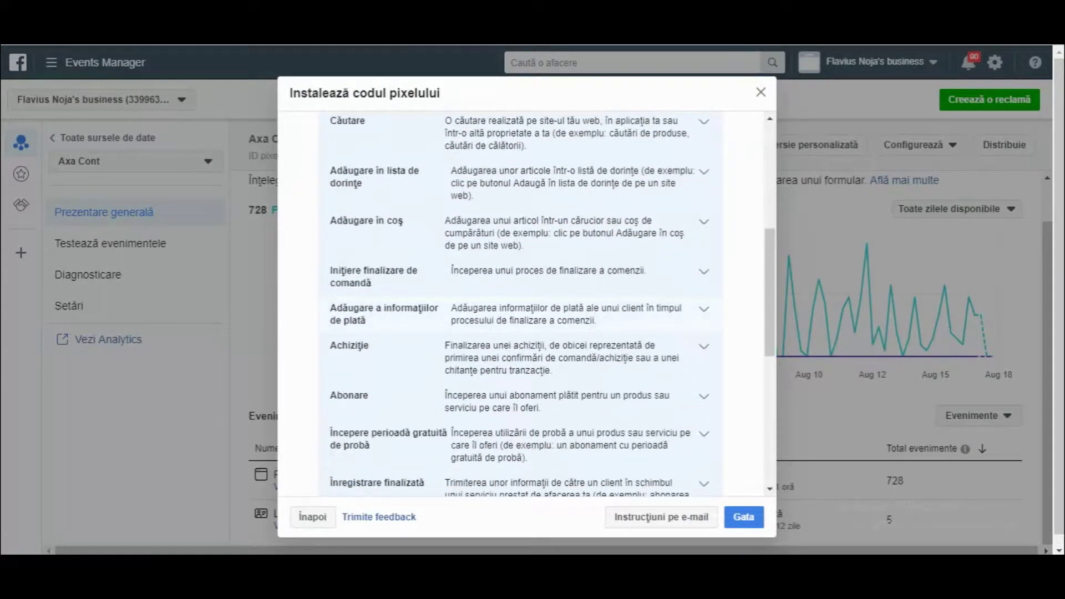
pyautogui.scroll(8, 598, 319)
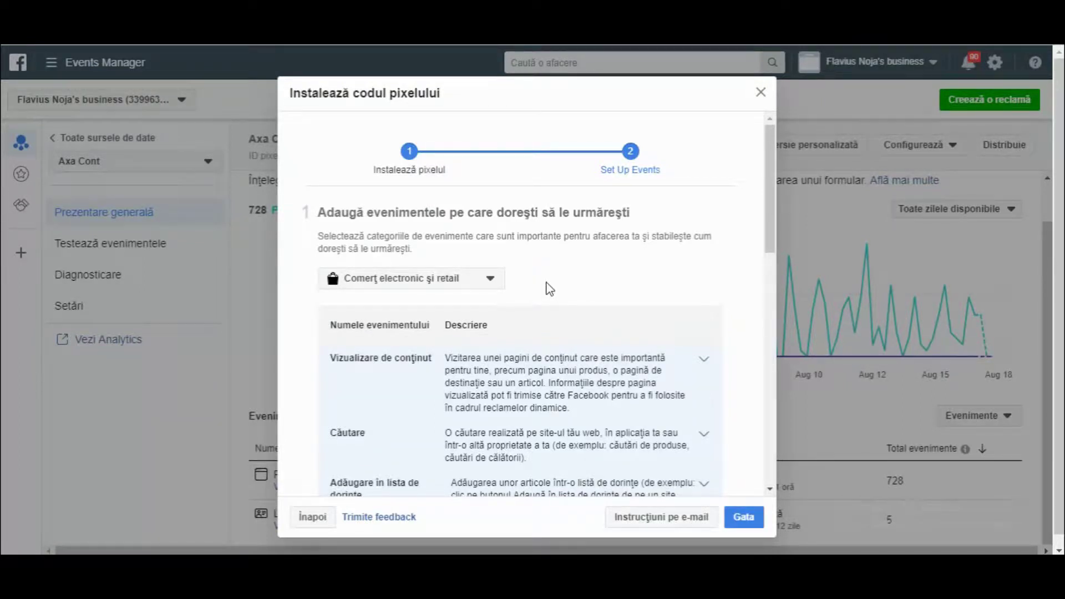
pyautogui.click(502, 278)
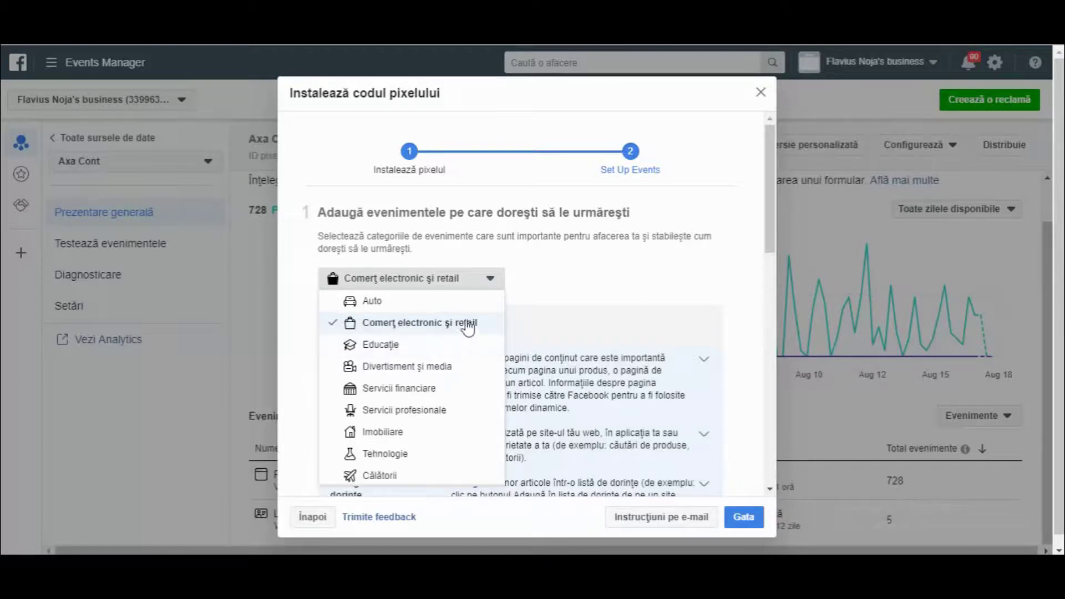
pyautogui.click(561, 264)
pyautogui.scroll(-1, 565, 265)
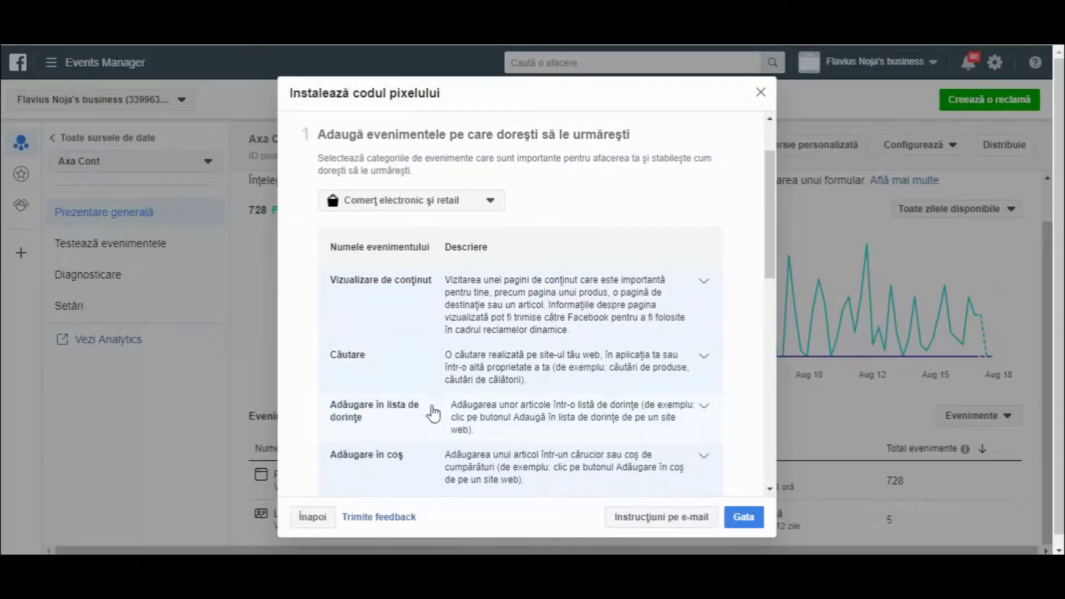
pyautogui.scroll(-1, 400, 412)
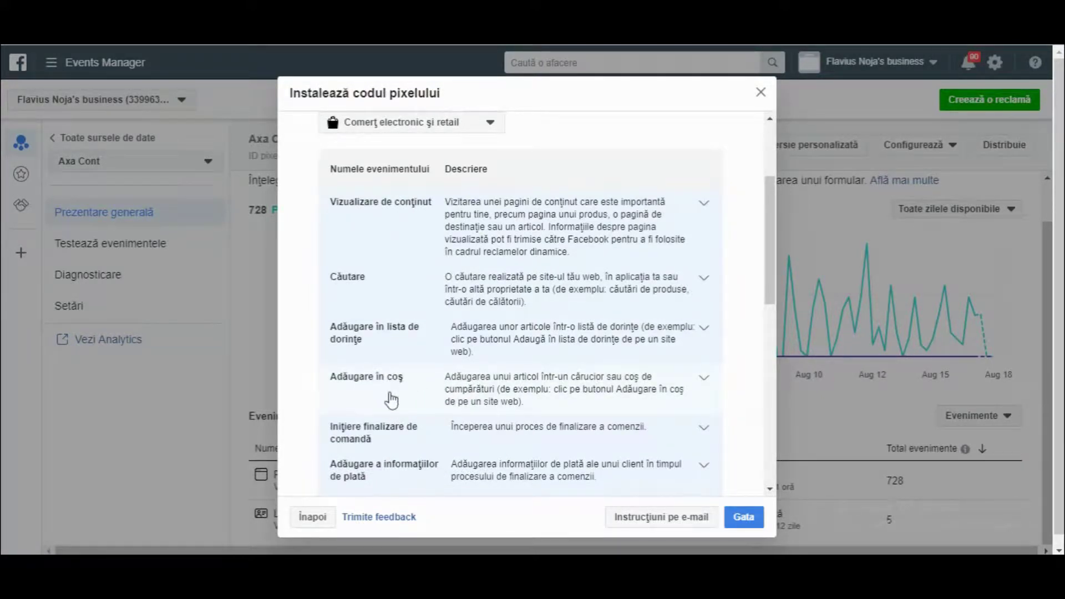
pyautogui.scroll(-1, 409, 382)
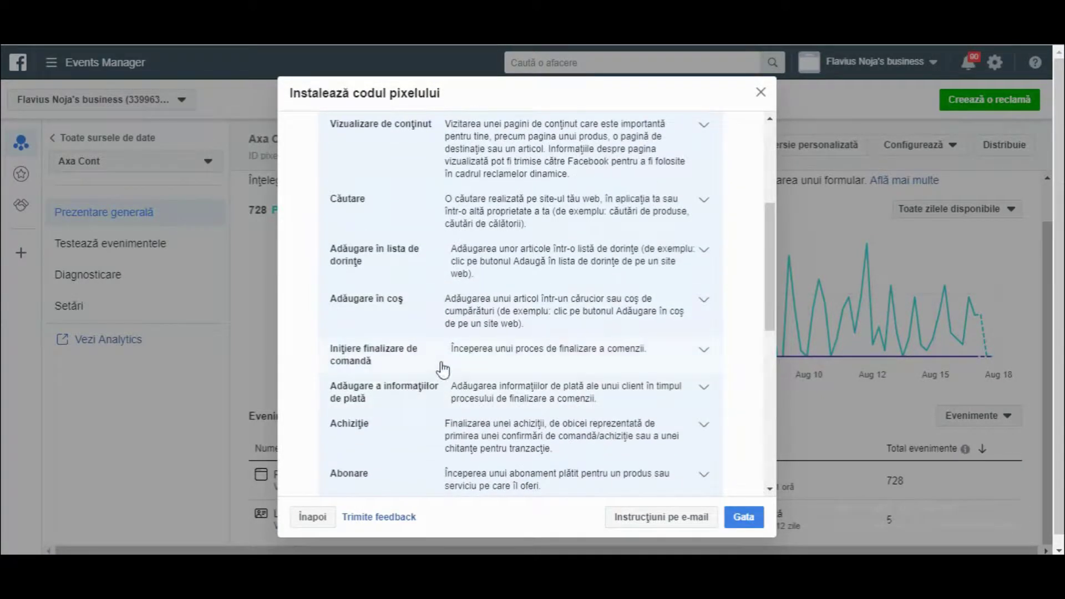
# - Examine the Inițiere finalizare de comandă event's parameters, code snippet and placement instructions, and collapse its details
pyautogui.click(503, 359)
pyautogui.scroll(-3, 494, 360)
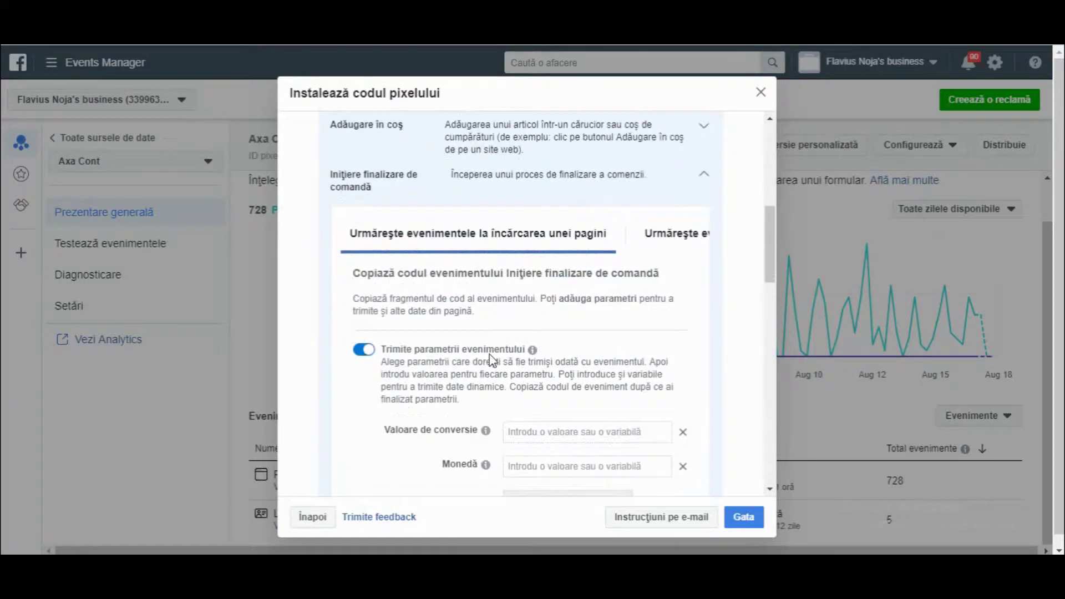
pyautogui.scroll(-1, 491, 360)
pyautogui.scroll(-1, 454, 350)
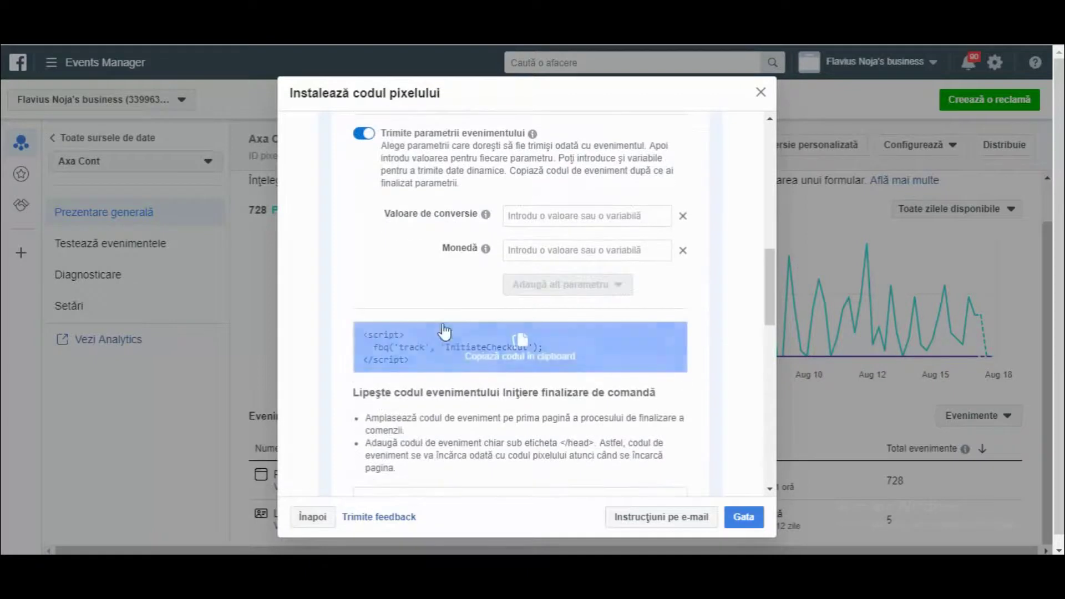
pyautogui.scroll(1, 438, 326)
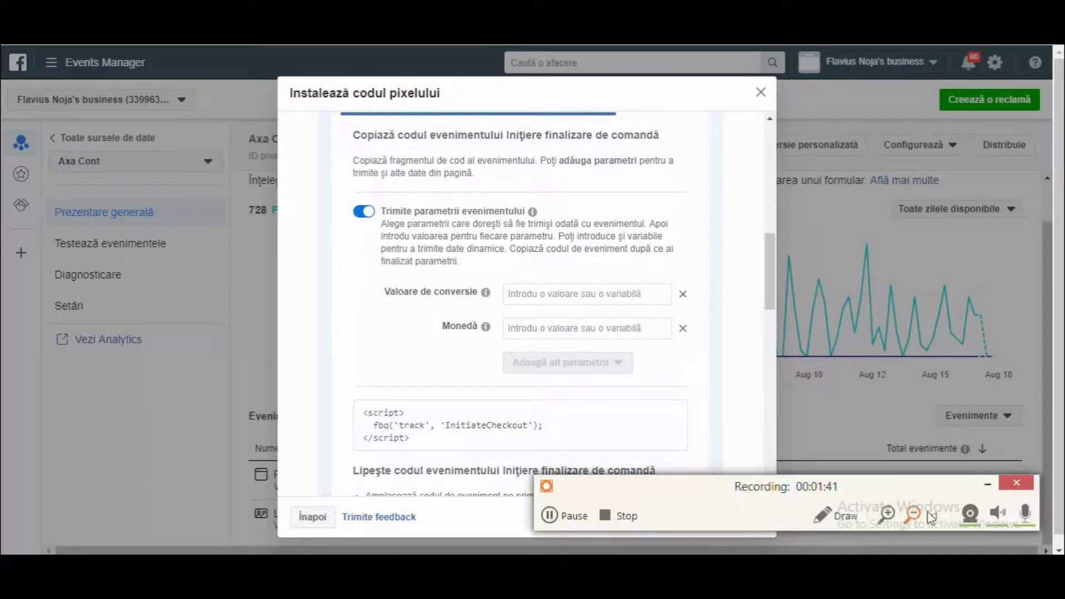
pyautogui.click(602, 294)
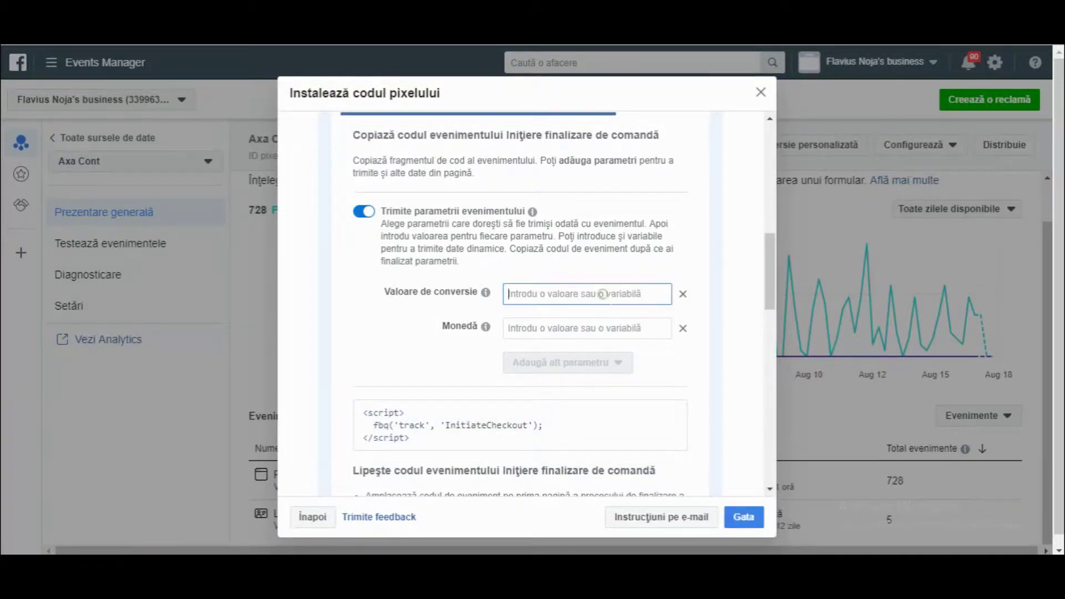
pyautogui.click(544, 327)
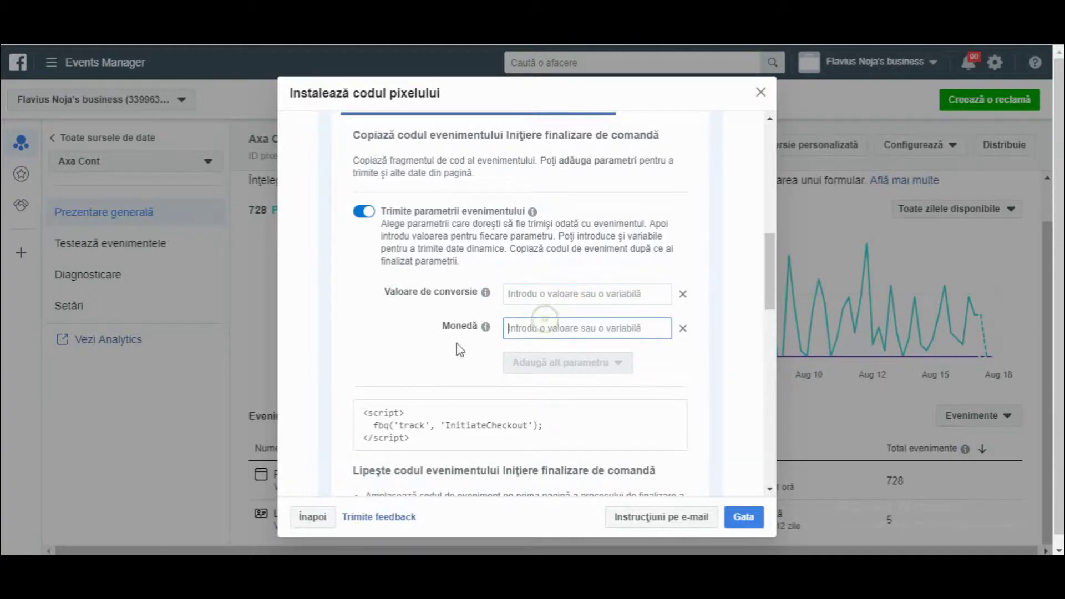
pyautogui.scroll(-2, 516, 330)
pyautogui.click(436, 352)
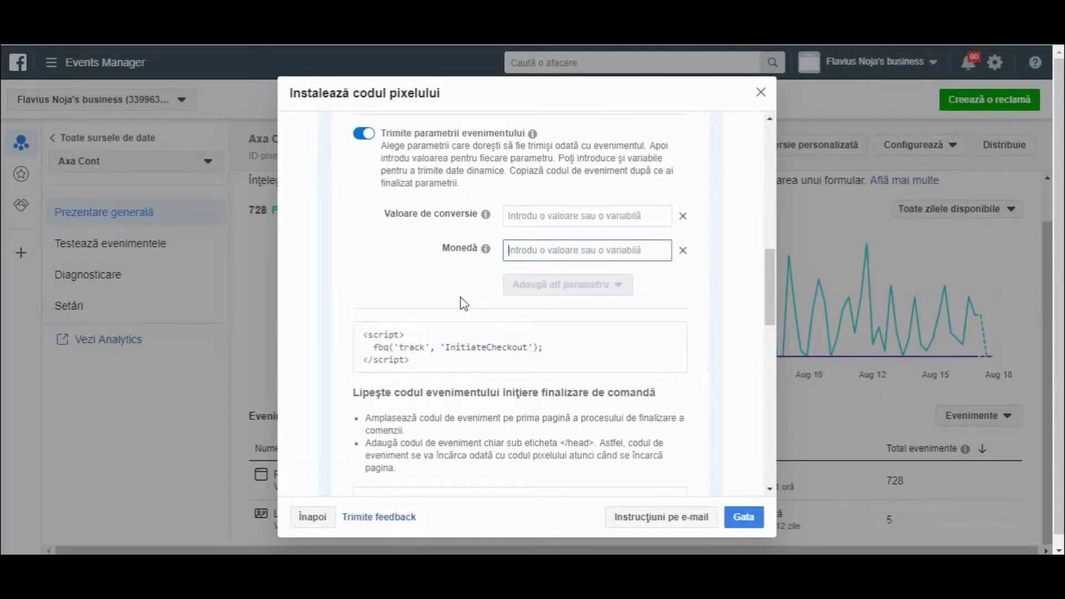
pyautogui.scroll(-3, 460, 303)
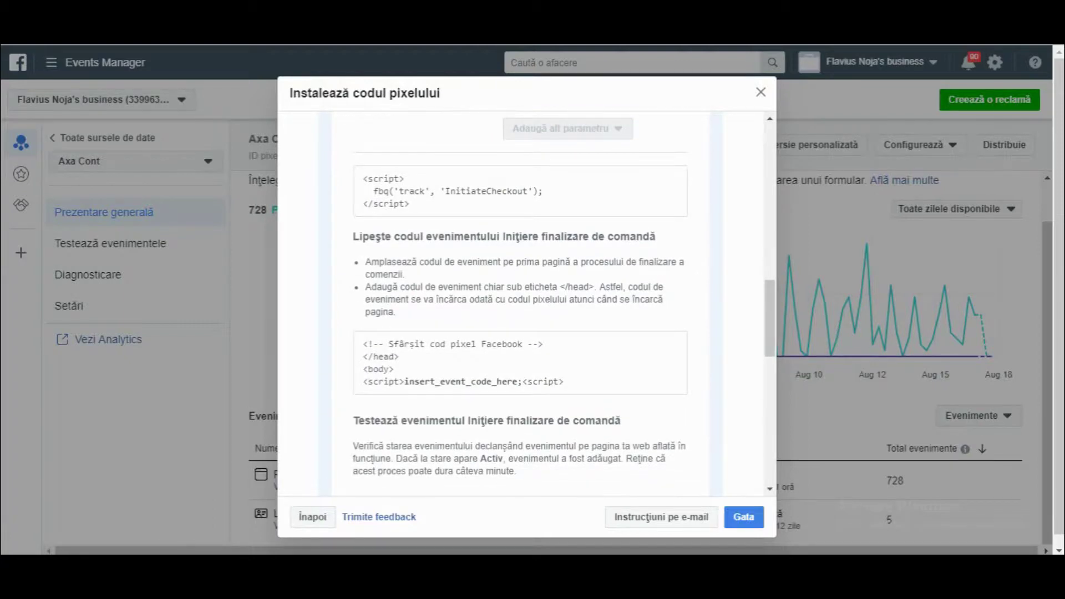
pyautogui.scroll(-3, 462, 303)
pyautogui.scroll(7, 460, 302)
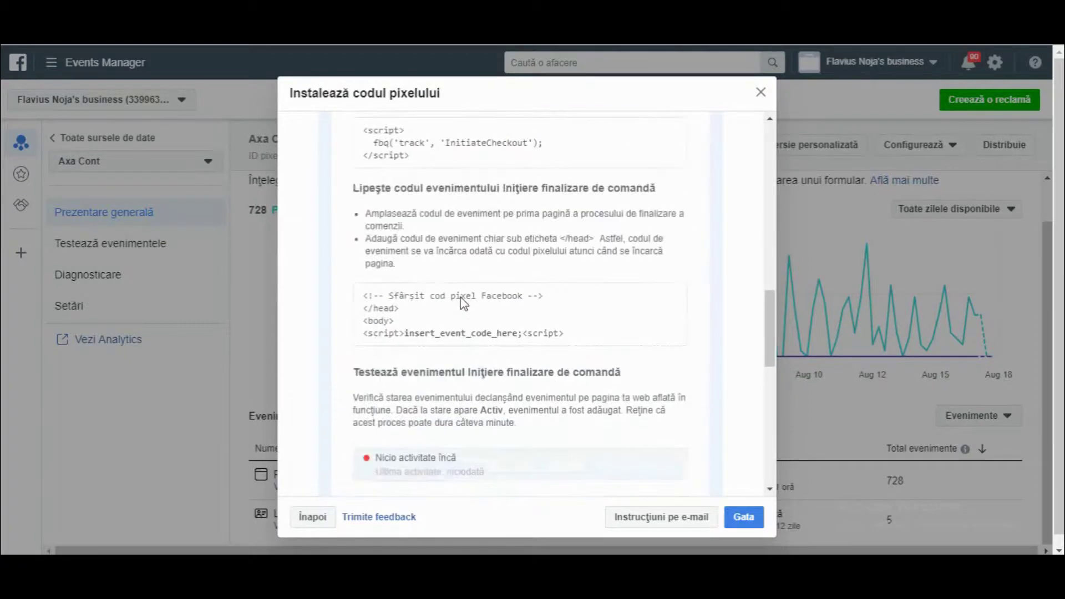
pyautogui.scroll(3, 483, 228)
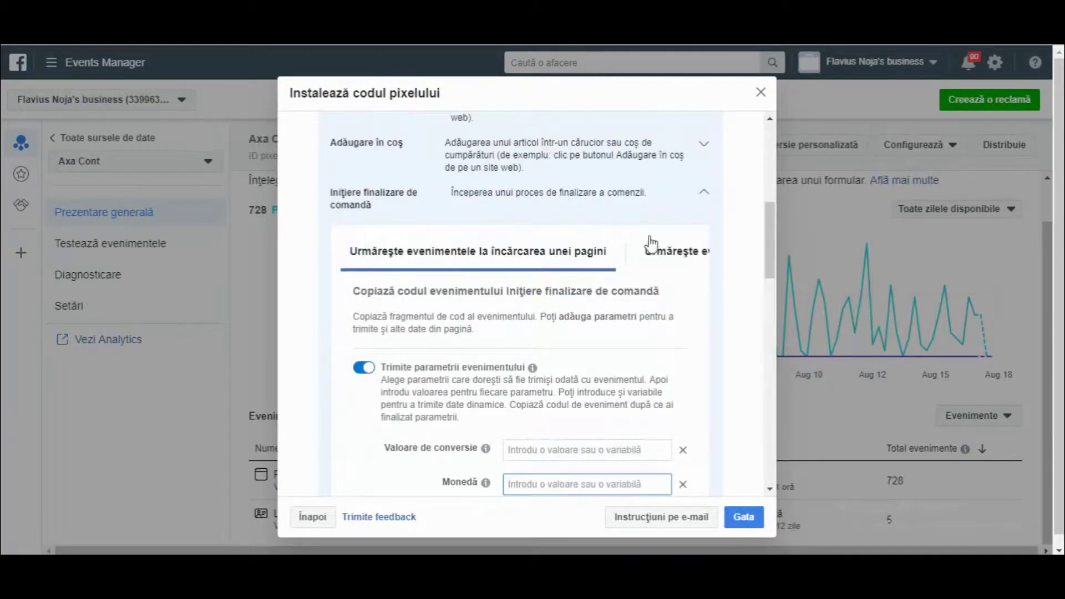
pyautogui.click(687, 206)
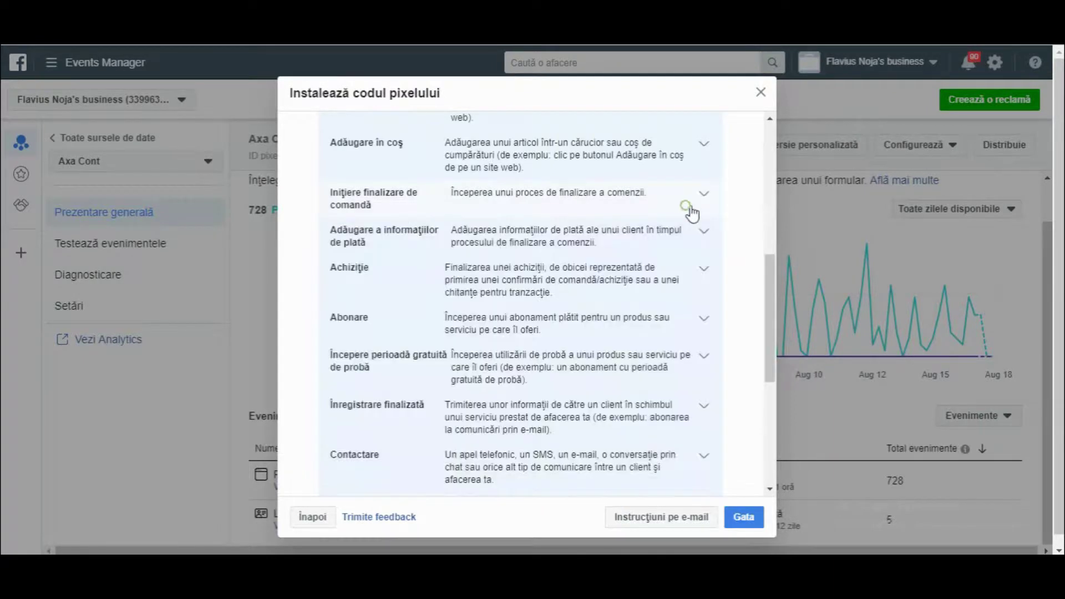
# - Examine the Achiziție event's parameters, code snippet, placement instructions and test status, and collapse its details
pyautogui.click(508, 273)
pyautogui.scroll(-10, 506, 274)
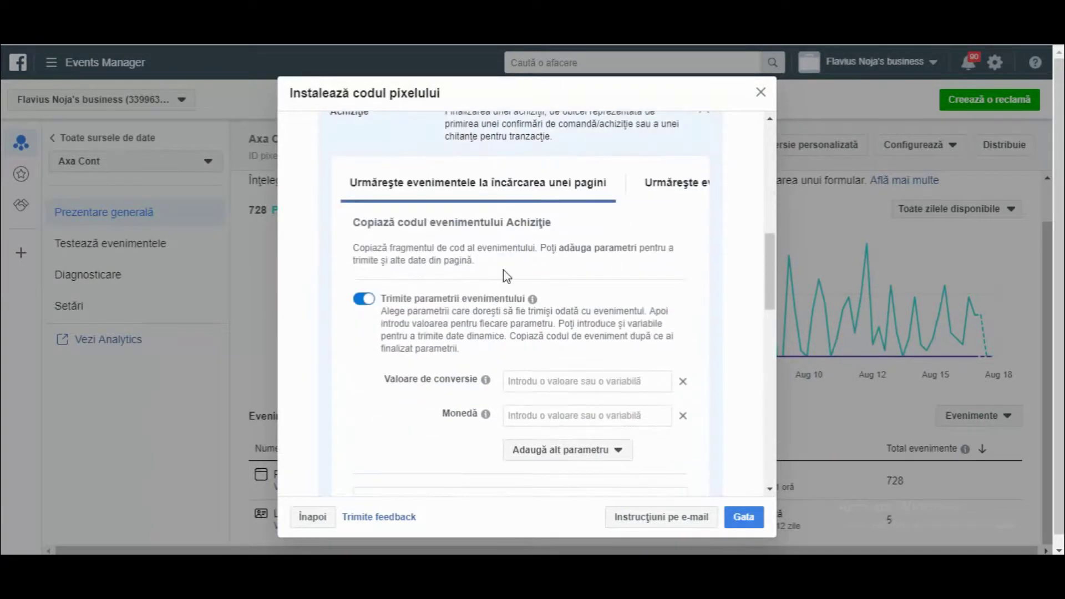
pyautogui.click(503, 269)
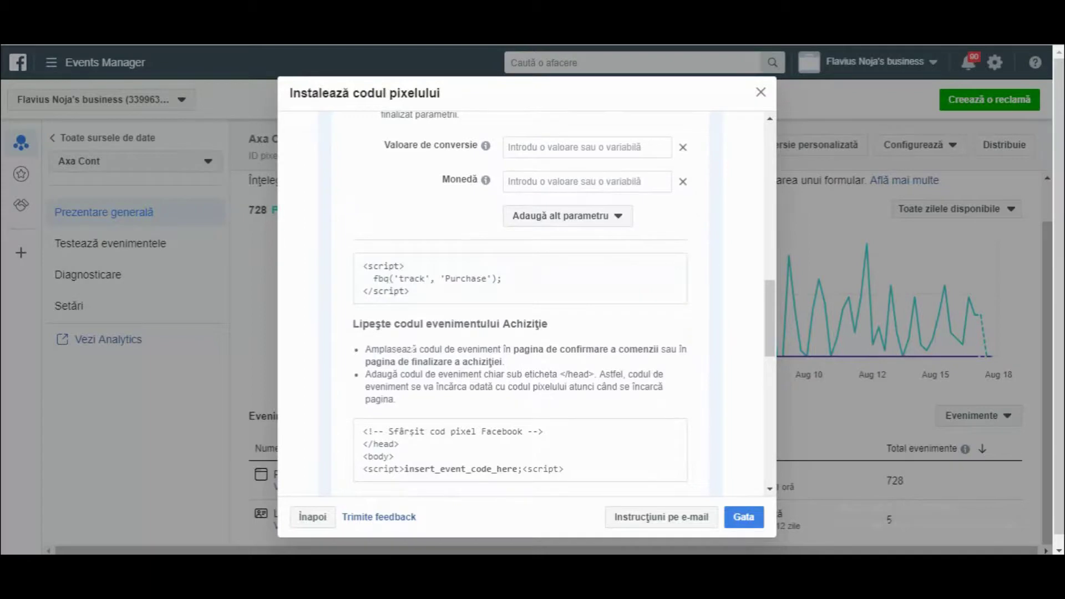
pyautogui.scroll(-2, 407, 351)
pyautogui.scroll(-4, 408, 350)
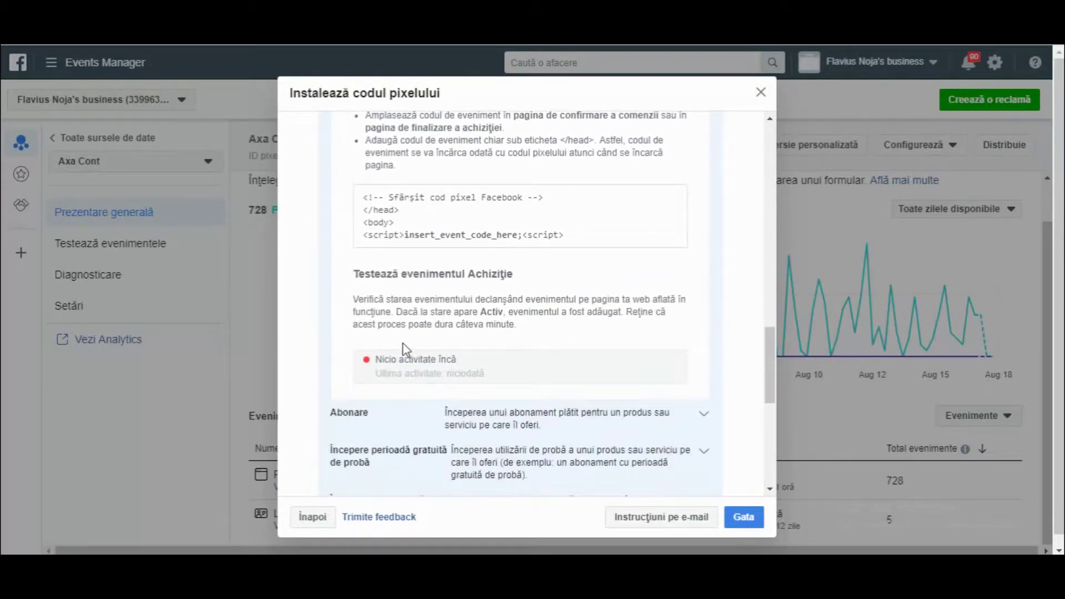
pyautogui.scroll(-2, 405, 347)
pyautogui.scroll(6, 410, 350)
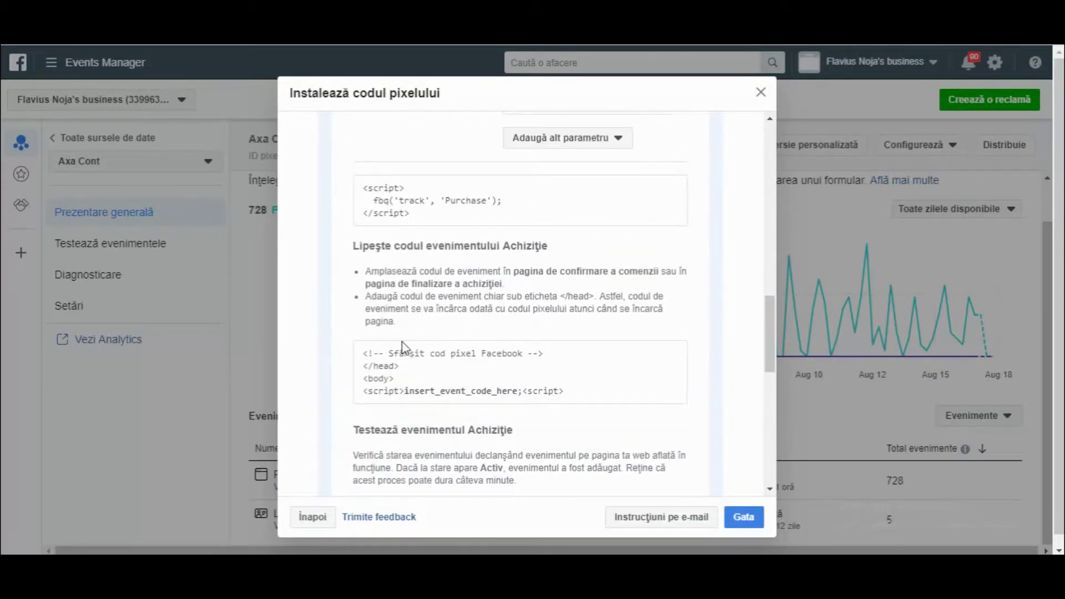
pyautogui.scroll(4, 407, 347)
pyautogui.scroll(4, 544, 302)
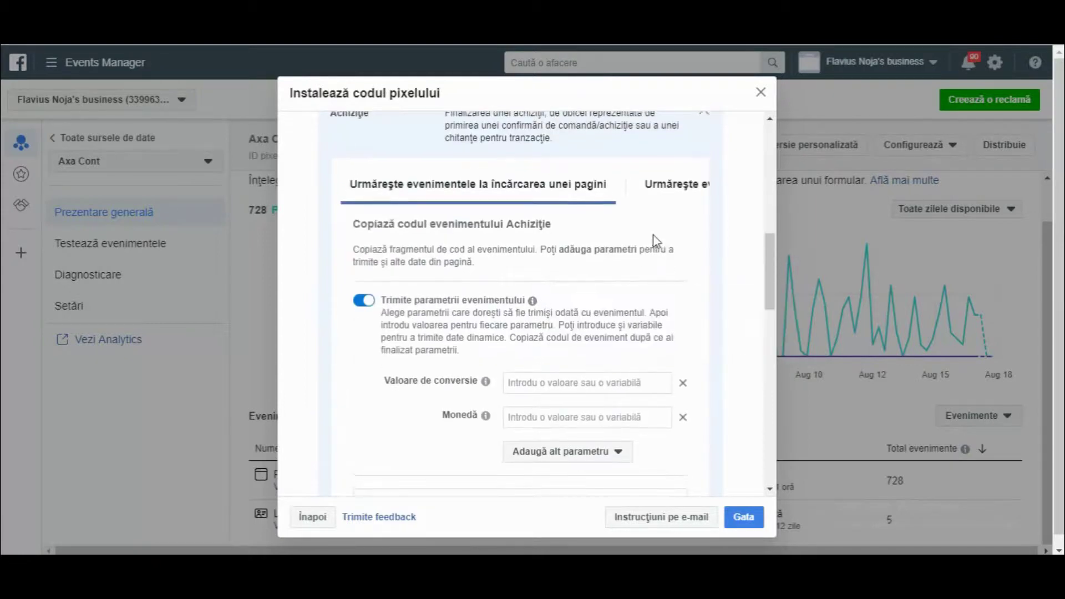
pyautogui.scroll(3, 660, 240)
pyautogui.click(693, 268)
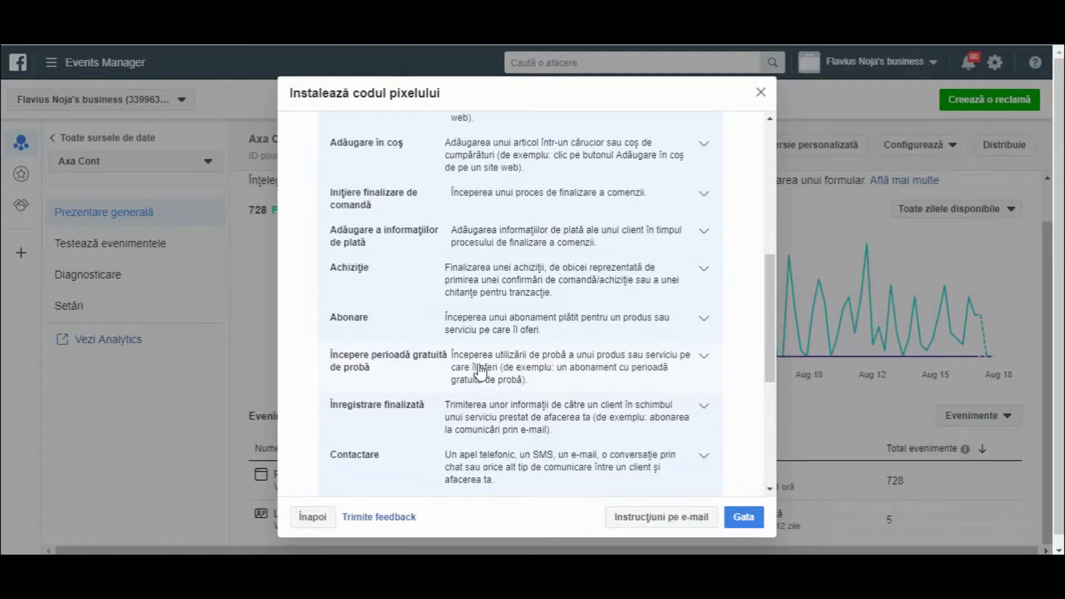
# - Review the remaining standard events through Programare and the event setup verification section
pyautogui.scroll(-1, 481, 367)
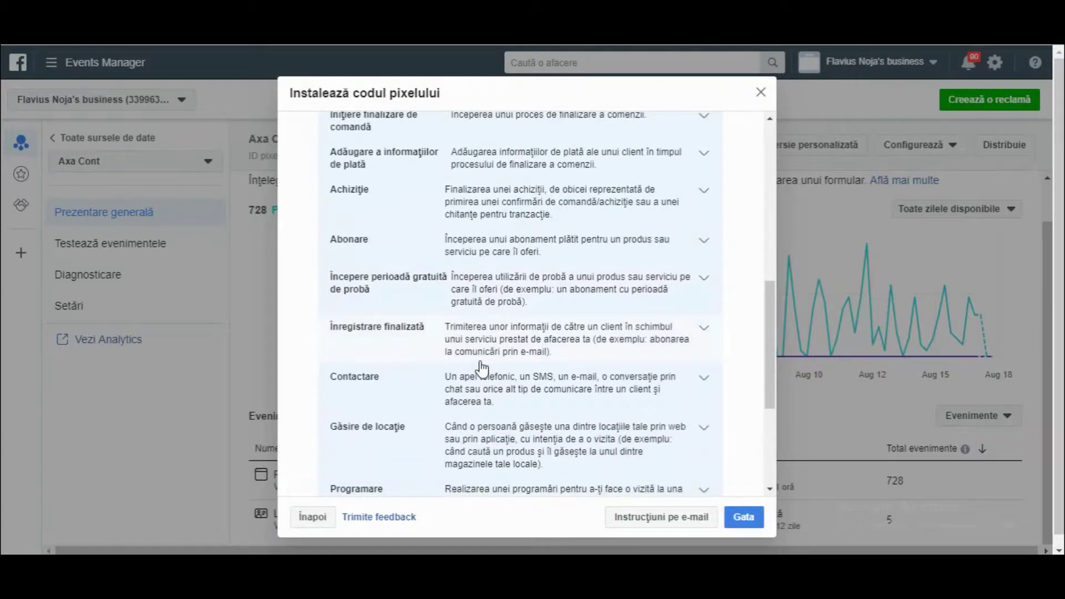
pyautogui.scroll(-1, 482, 367)
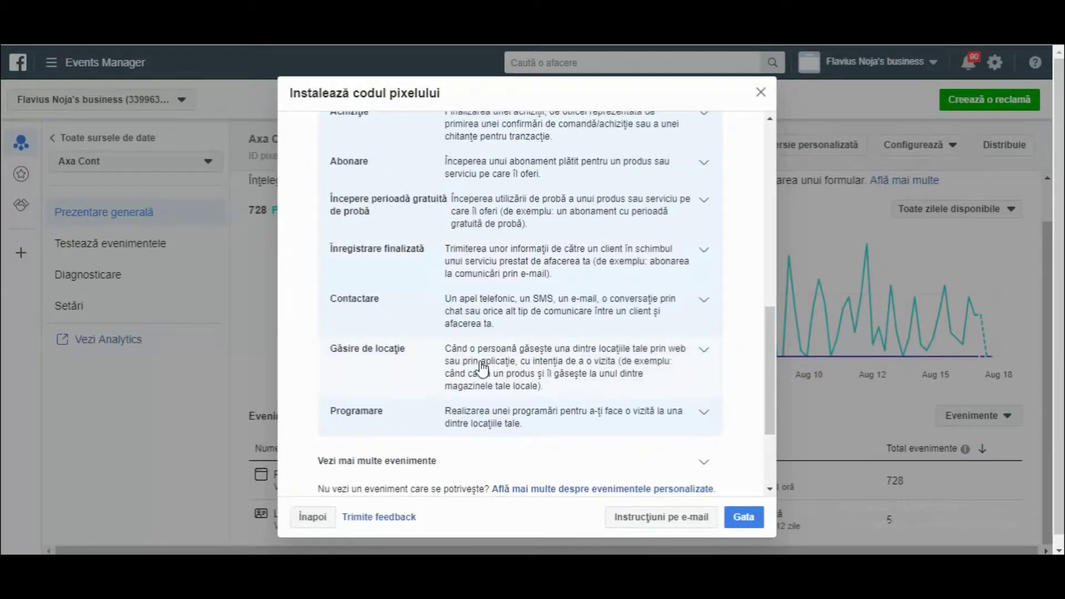
pyautogui.scroll(-1, 482, 368)
pyautogui.scroll(-1, 491, 362)
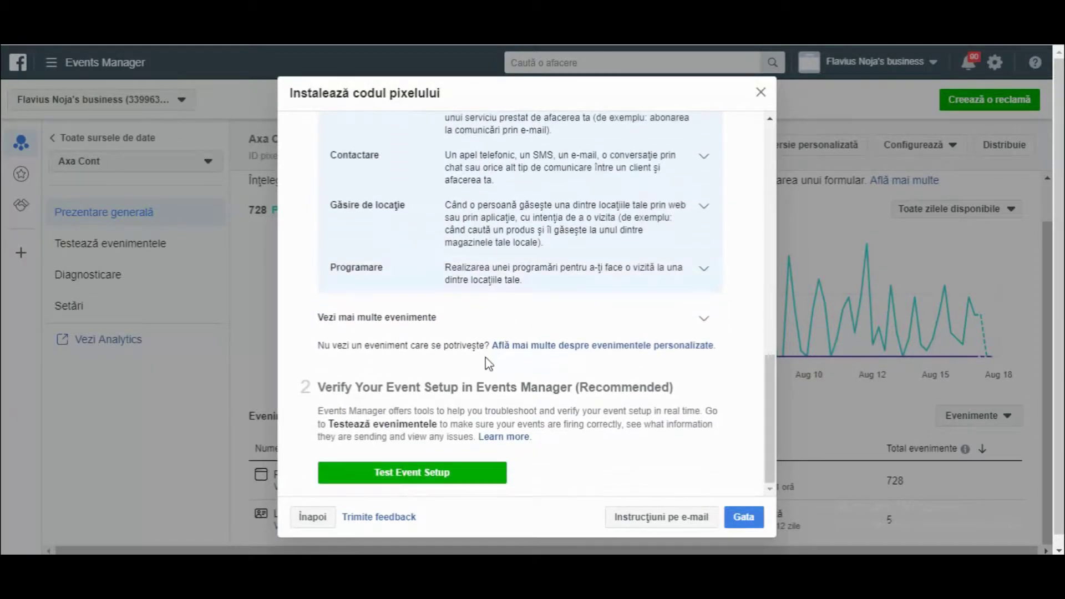
# - Examine the Vizualizare de conținut event's details, collapse them, and review the remaining Comerț electronic și retail events through the verification section
pyautogui.scroll(5, 428, 370)
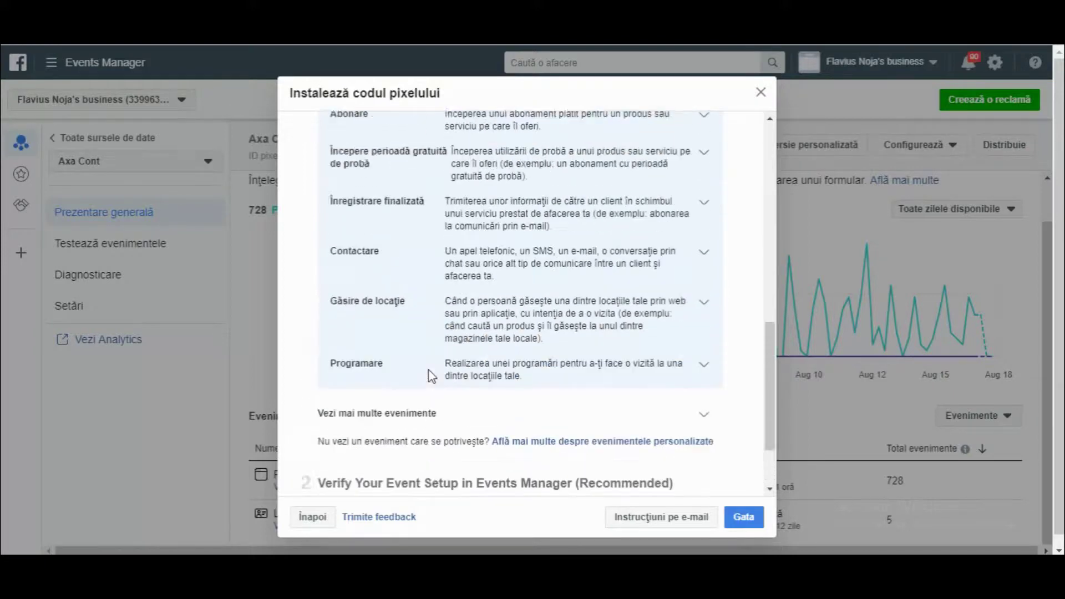
pyautogui.click(528, 232)
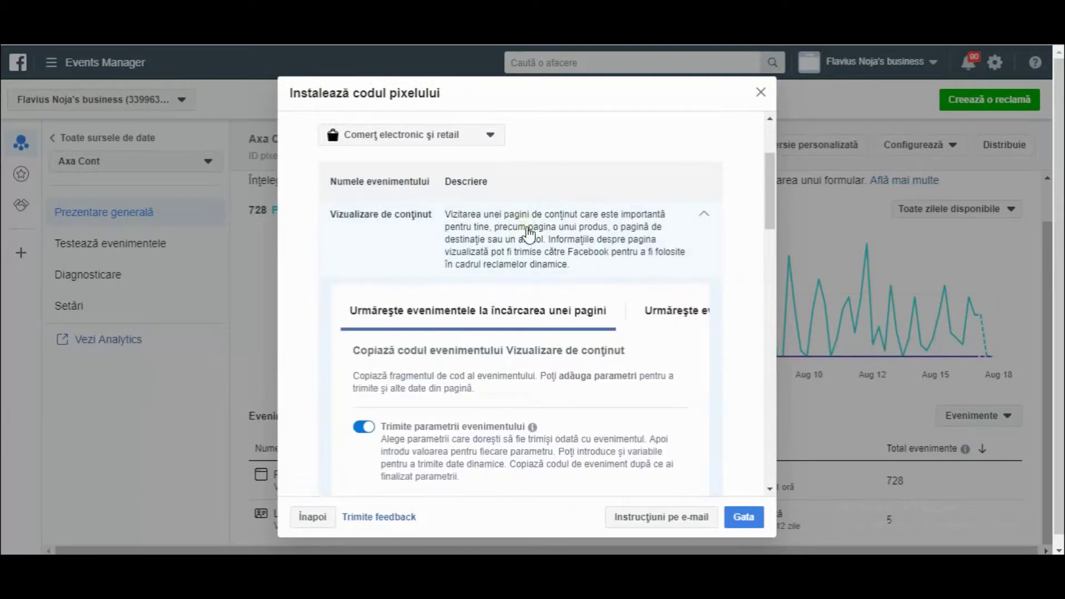
pyautogui.scroll(-1, 528, 233)
pyautogui.click(535, 201)
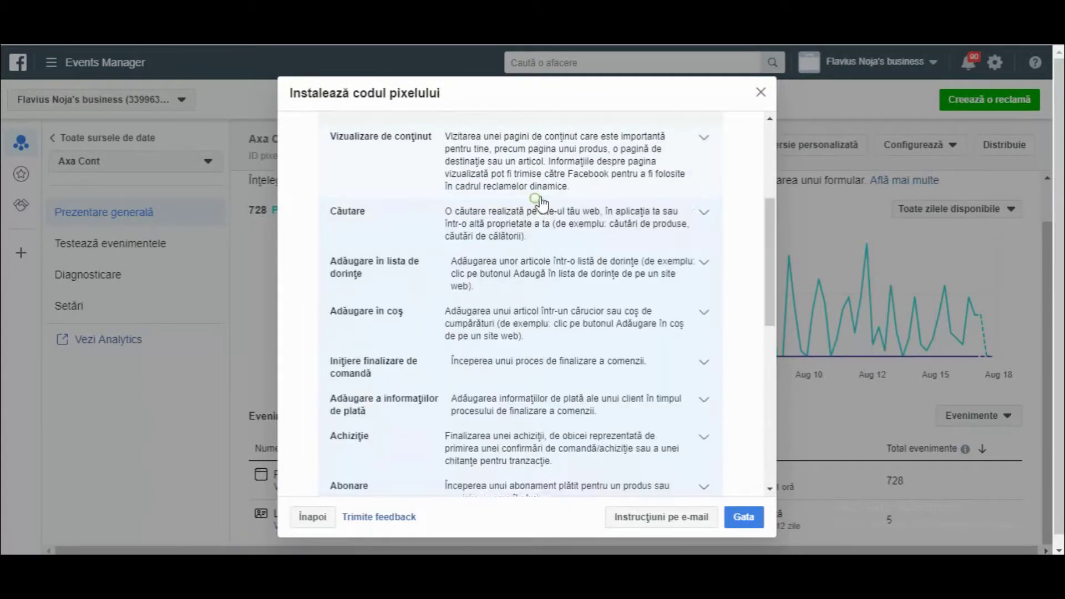
pyautogui.scroll(-10, 518, 238)
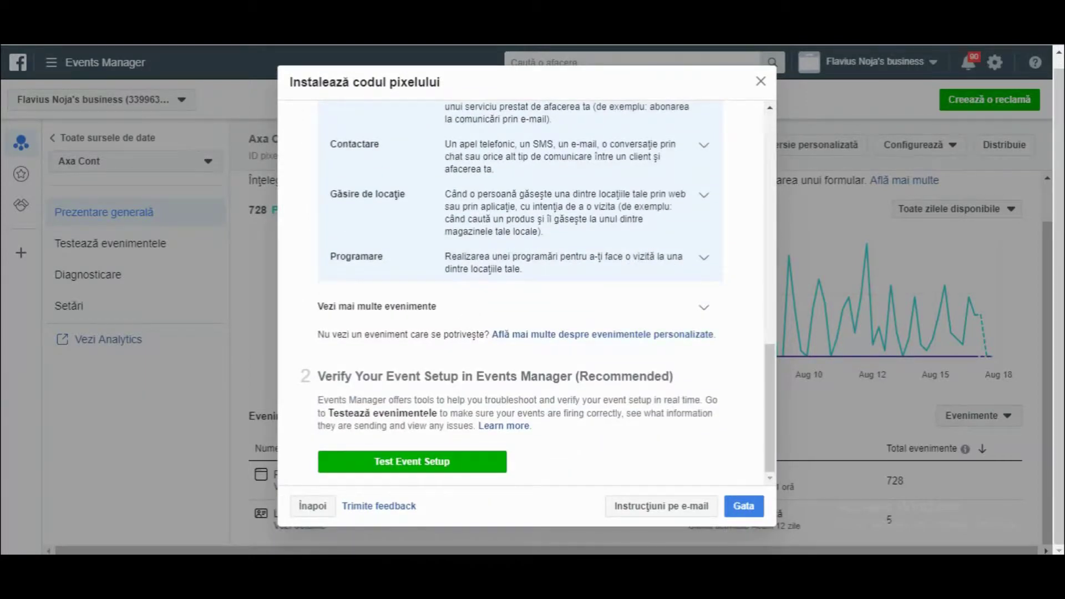
pyautogui.moveTo(715, 528)
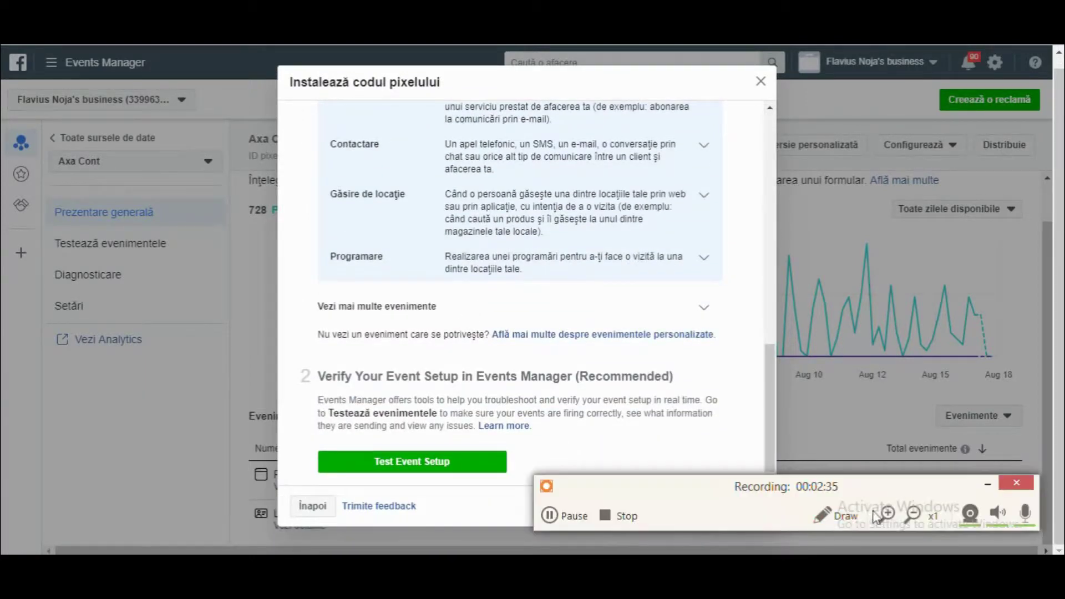
# - Switch the business category to Servicii profesionale and review the standard events offered for it
pyautogui.scroll(10, 574, 335)
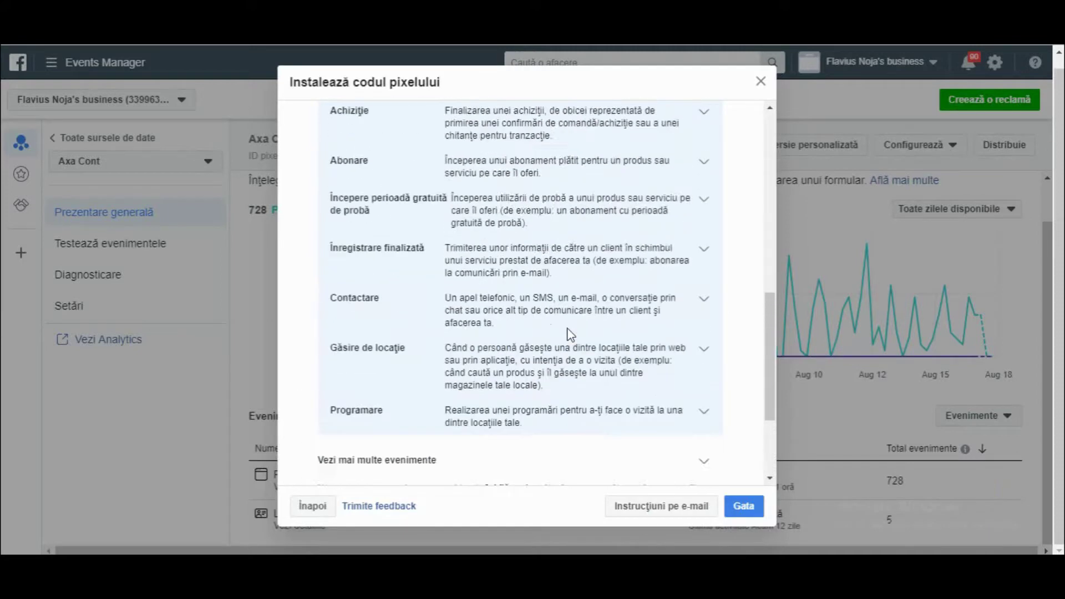
pyautogui.scroll(2, 574, 336)
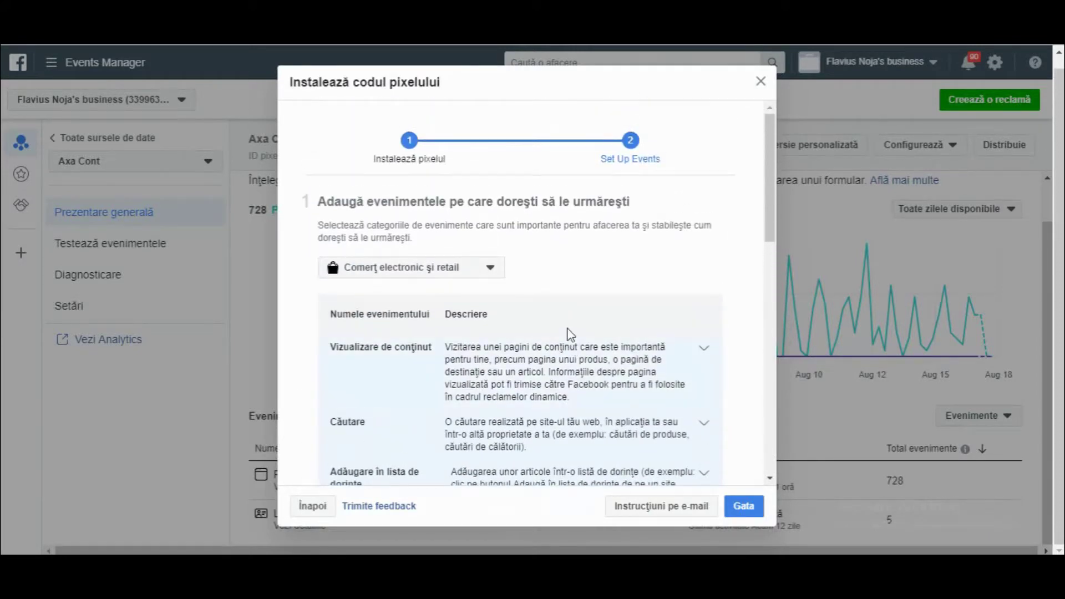
pyautogui.click(474, 267)
pyautogui.scroll(-1, 410, 363)
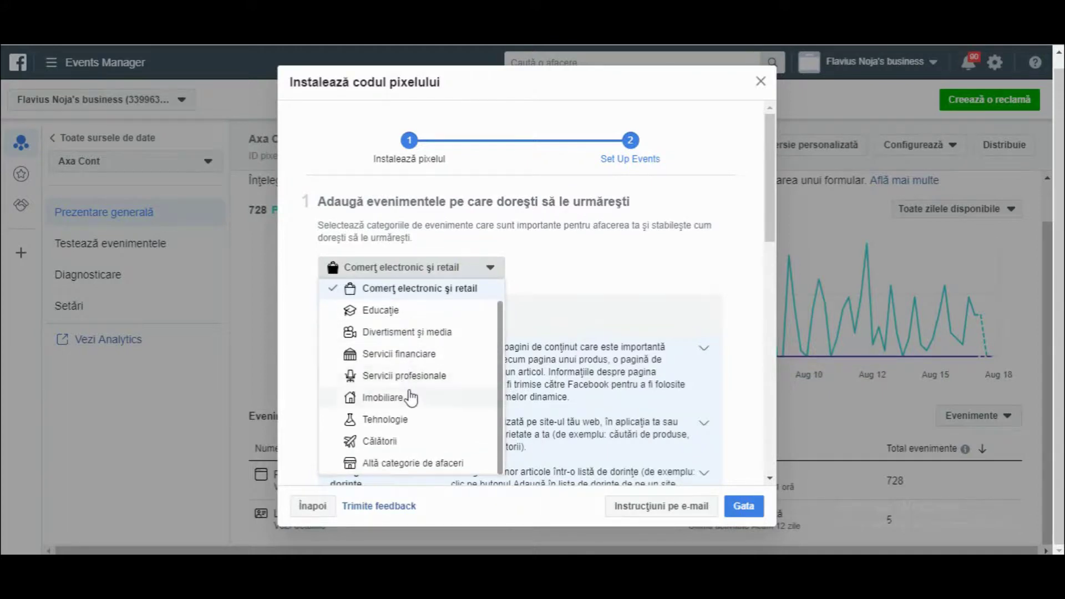
pyautogui.click(406, 378)
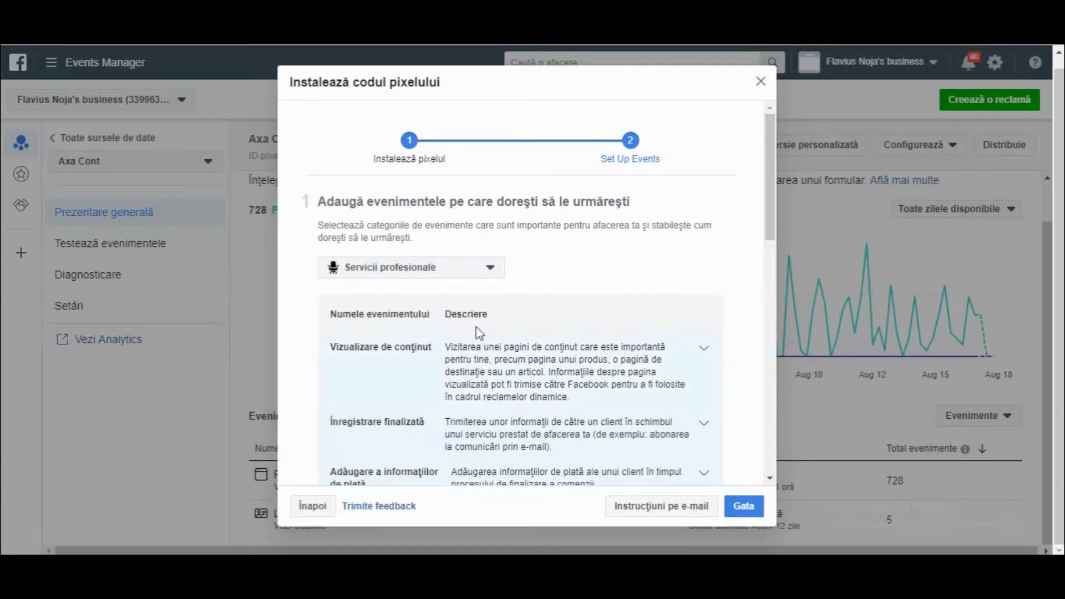
pyautogui.scroll(-9, 481, 333)
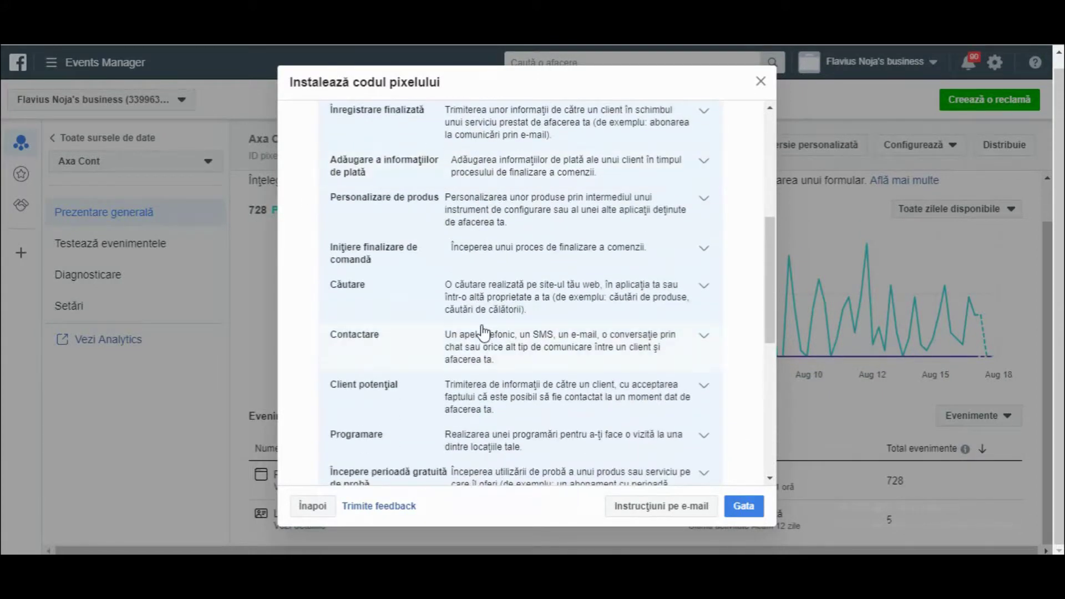
pyautogui.scroll(-1, 484, 333)
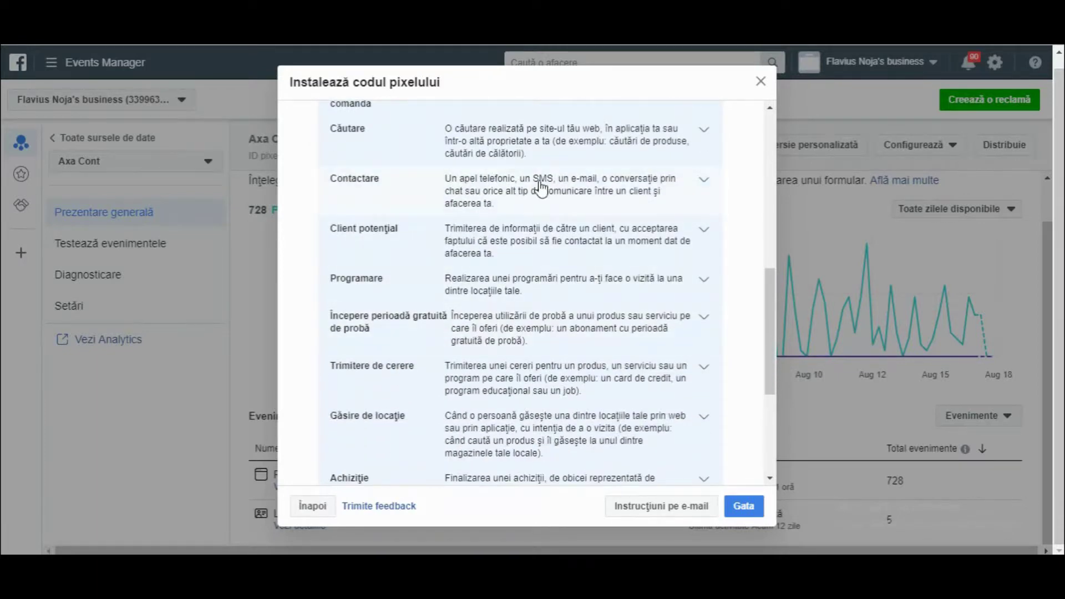
# - Examine the Contactare event's code snippet, placement instructions and test status, and collapse its details
pyautogui.click(481, 204)
pyautogui.scroll(-4, 470, 268)
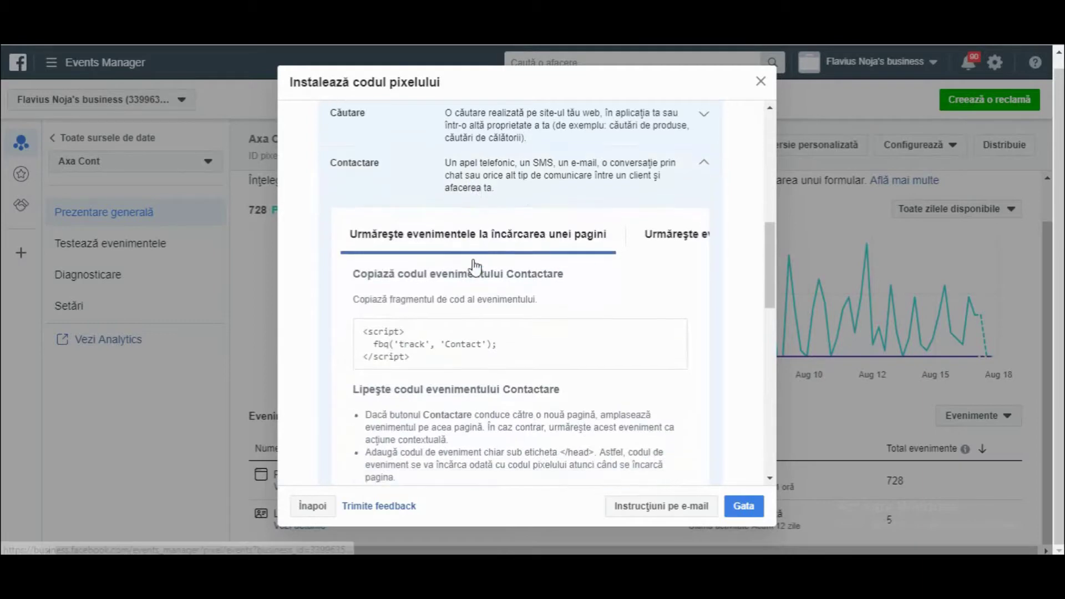
pyautogui.scroll(-4, 448, 289)
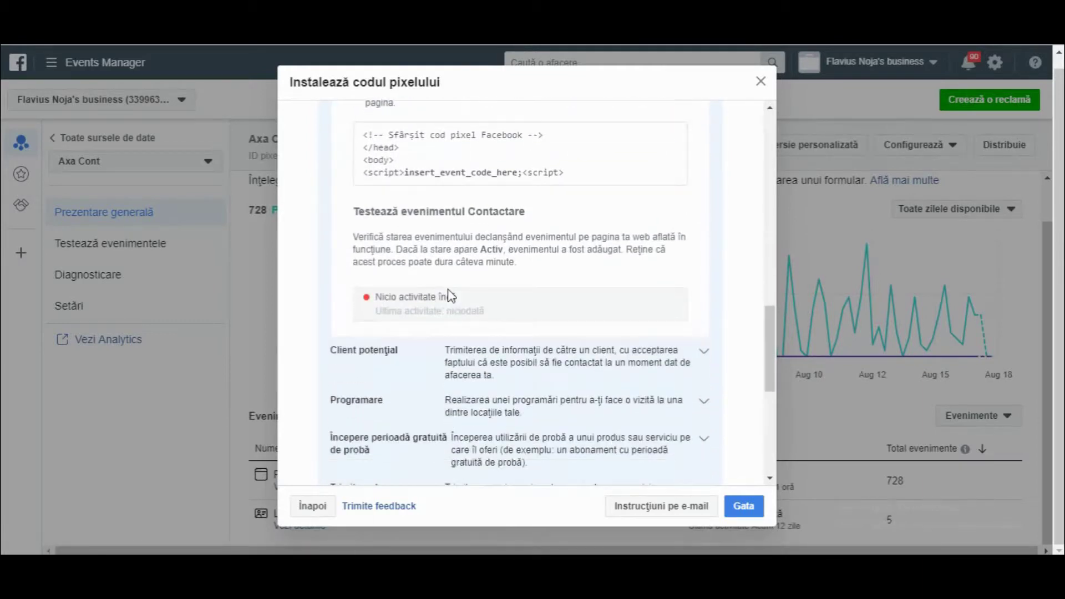
pyautogui.scroll(5, 448, 288)
pyautogui.scroll(1, 552, 195)
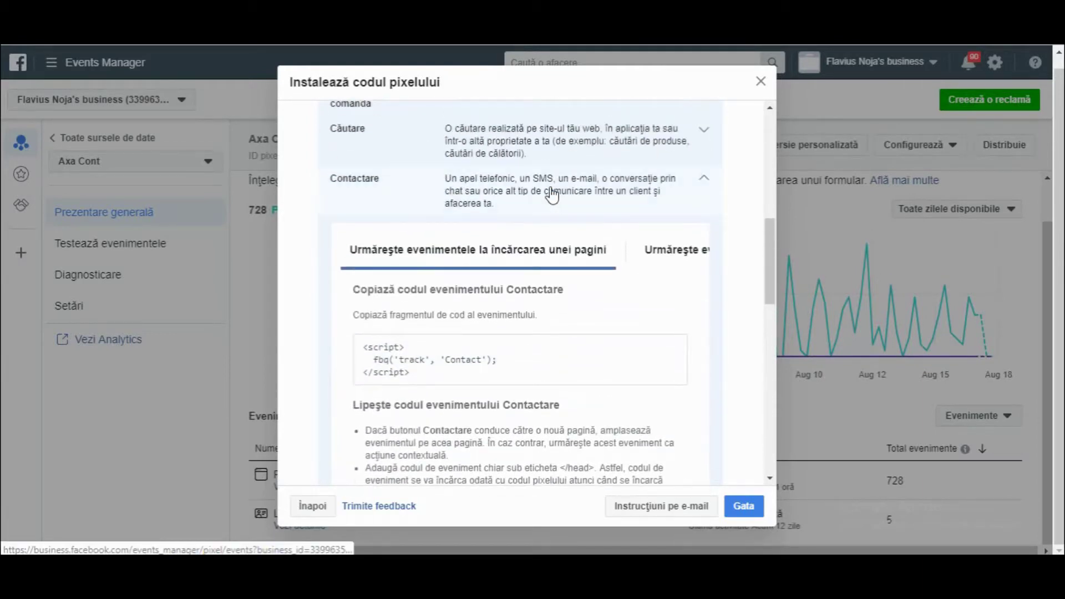
pyautogui.click(551, 195)
# - Review the full Servicii profesionale event list from Vizualizare de conținut through Achiziție and the verification section
pyautogui.scroll(1, 551, 195)
pyautogui.scroll(1, 551, 195)
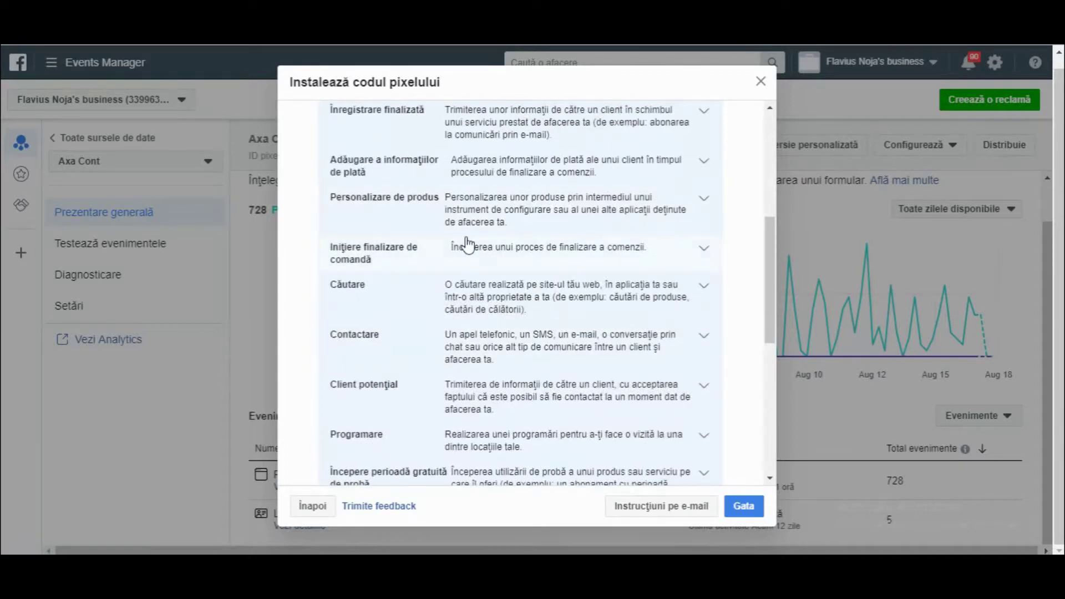
pyautogui.scroll(1, 466, 245)
pyautogui.scroll(2, 466, 245)
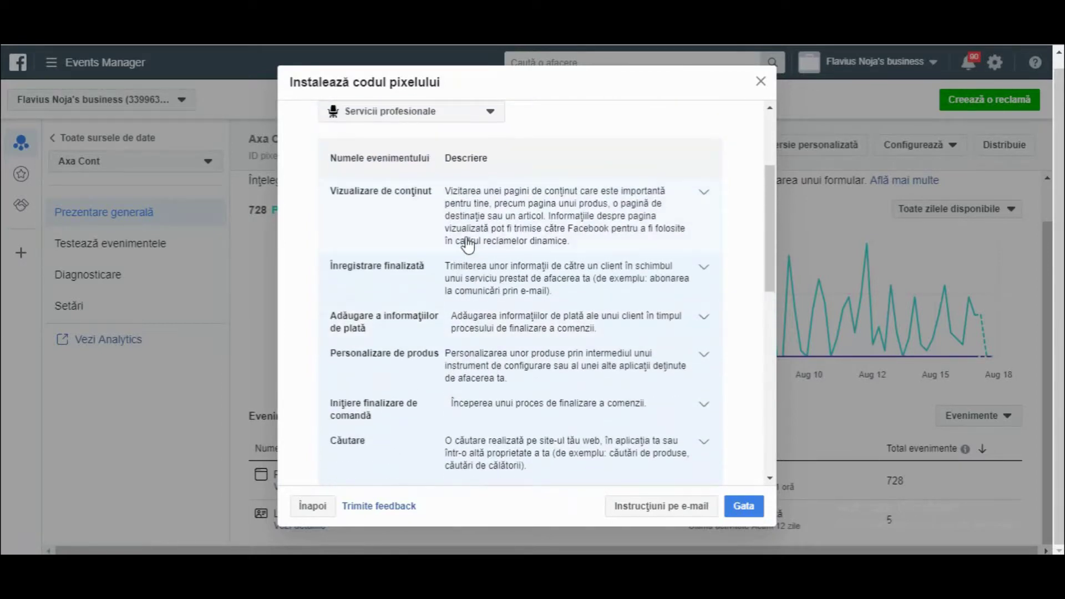
pyautogui.scroll(-8, 466, 243)
pyautogui.scroll(-1, 471, 244)
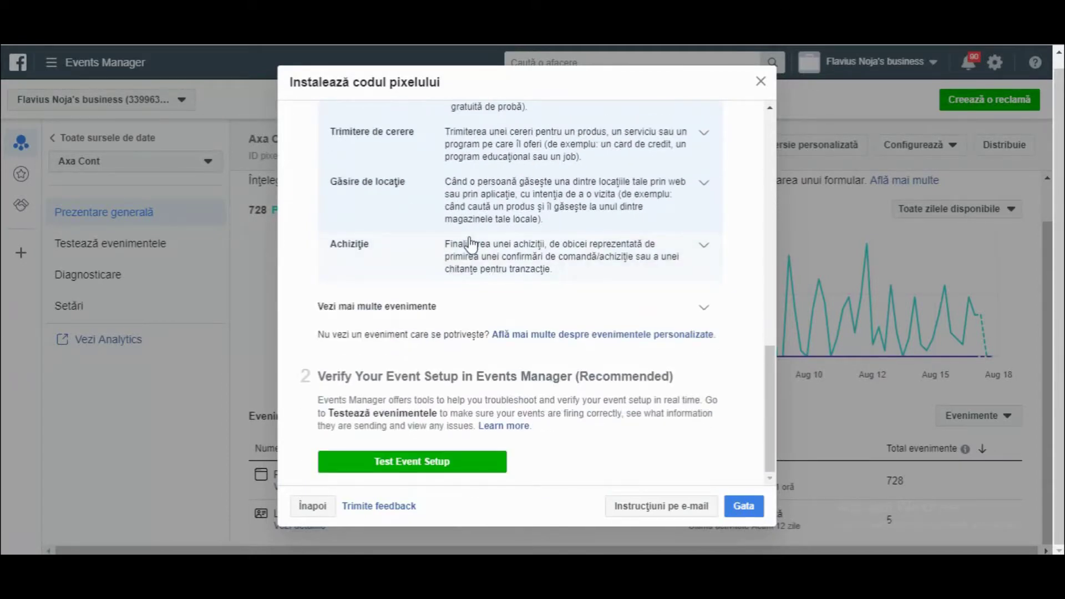
# - Switch the business category to Divertisment și media and review the standard events offered for it
pyautogui.scroll(10, 471, 244)
pyautogui.click(474, 191)
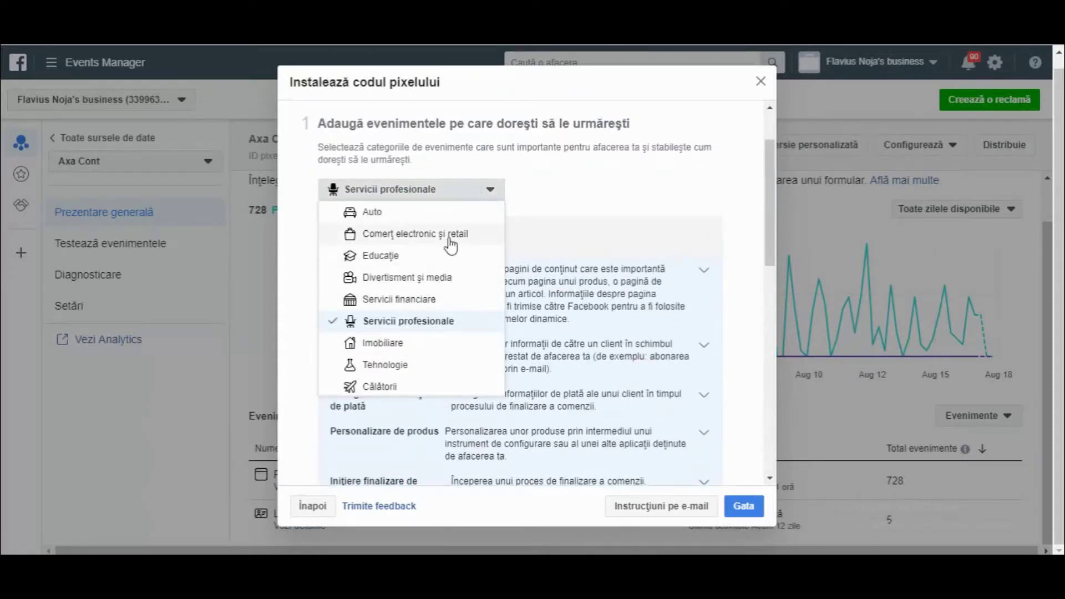
pyautogui.click(404, 280)
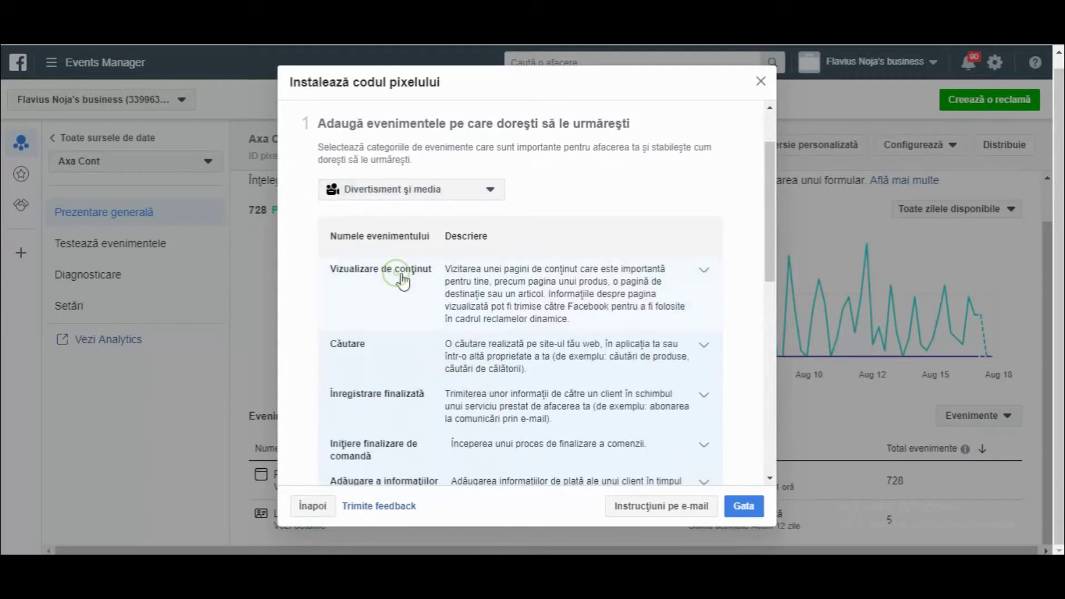
pyautogui.scroll(-3, 403, 280)
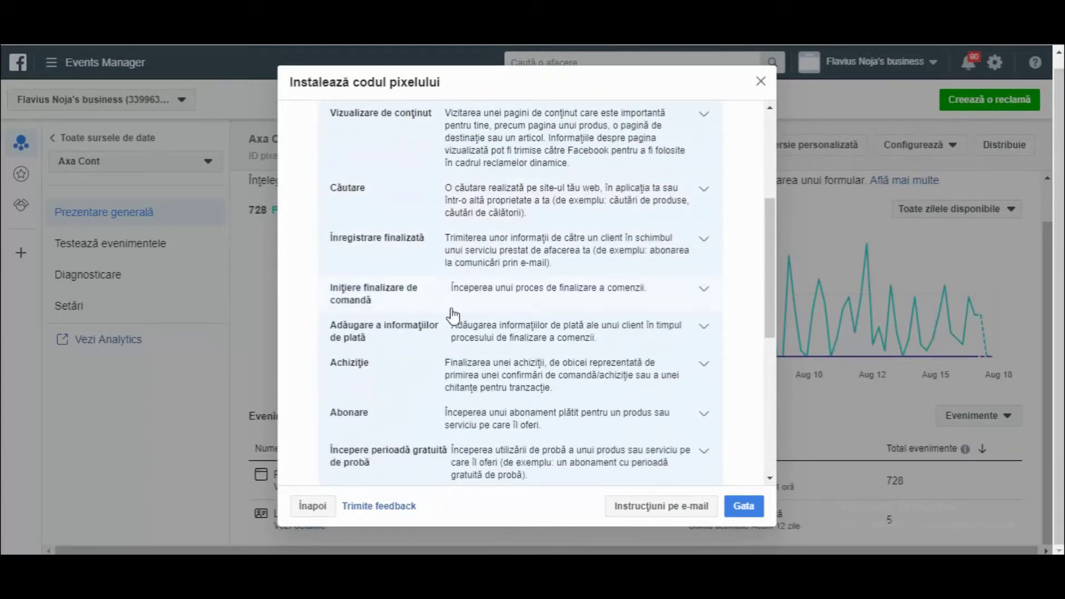
pyautogui.scroll(-1, 475, 390)
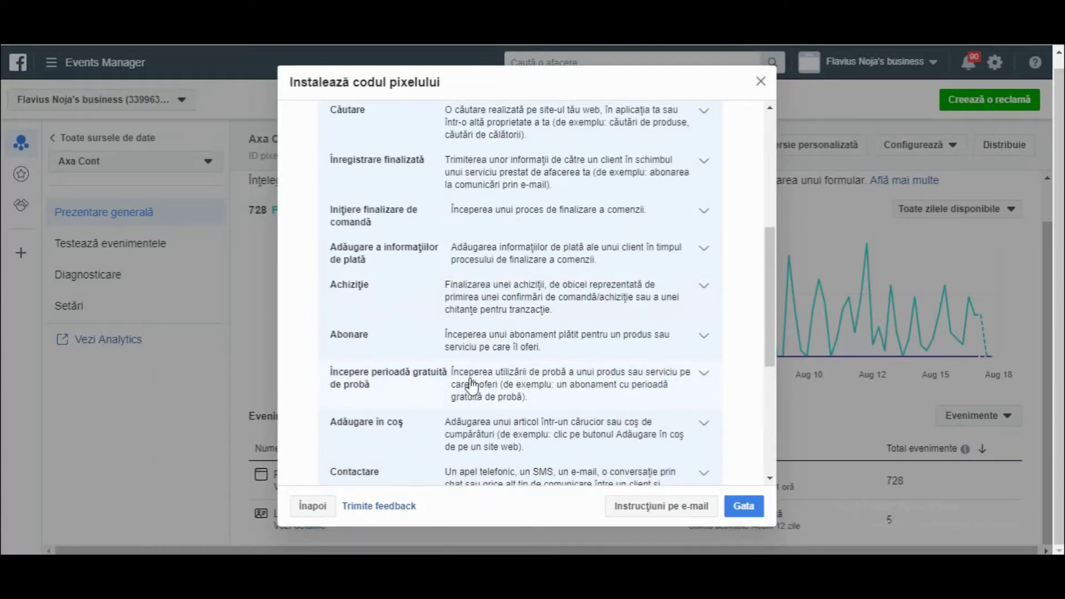
pyautogui.scroll(-3, 474, 383)
pyautogui.scroll(7, 466, 382)
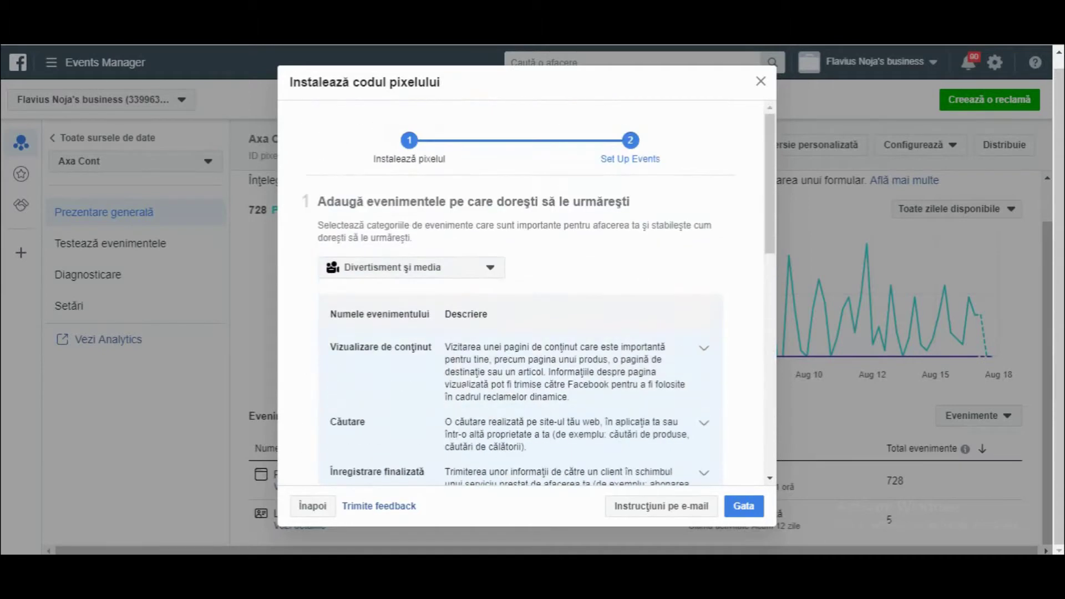
# - Set the business category back to Servicii profesionale and expand the Adăugare a informațiilor de plată event to view its code
pyautogui.moveTo(777, 533)
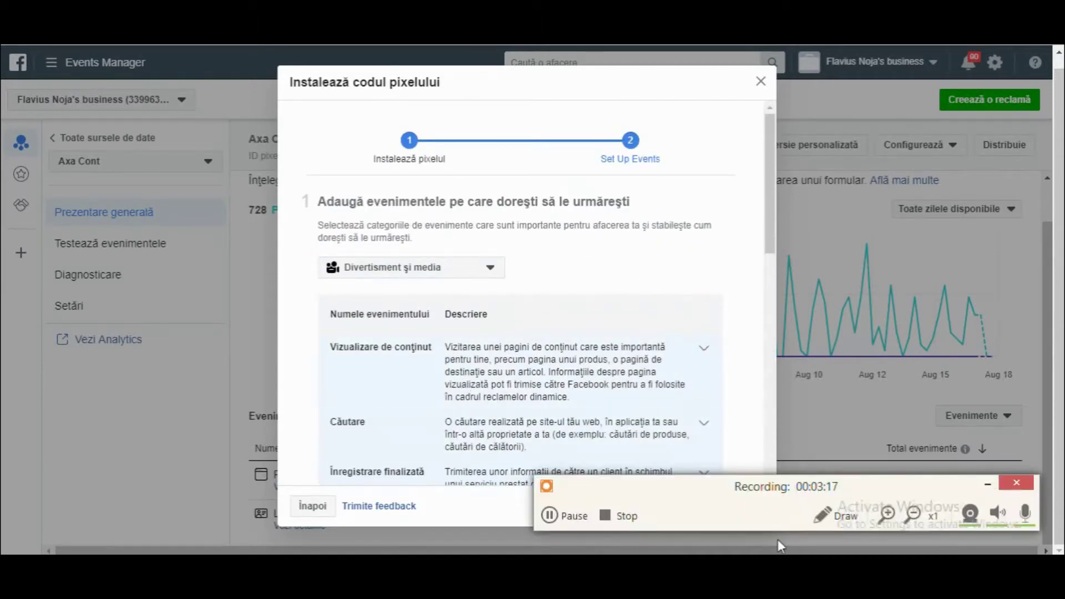
pyautogui.click(987, 485)
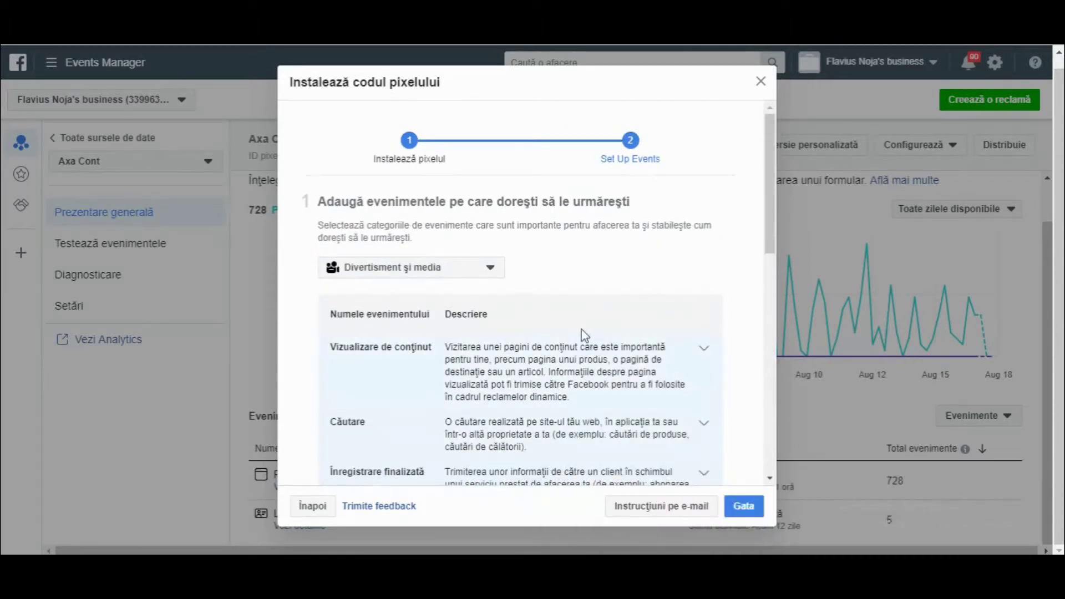
pyautogui.click(459, 270)
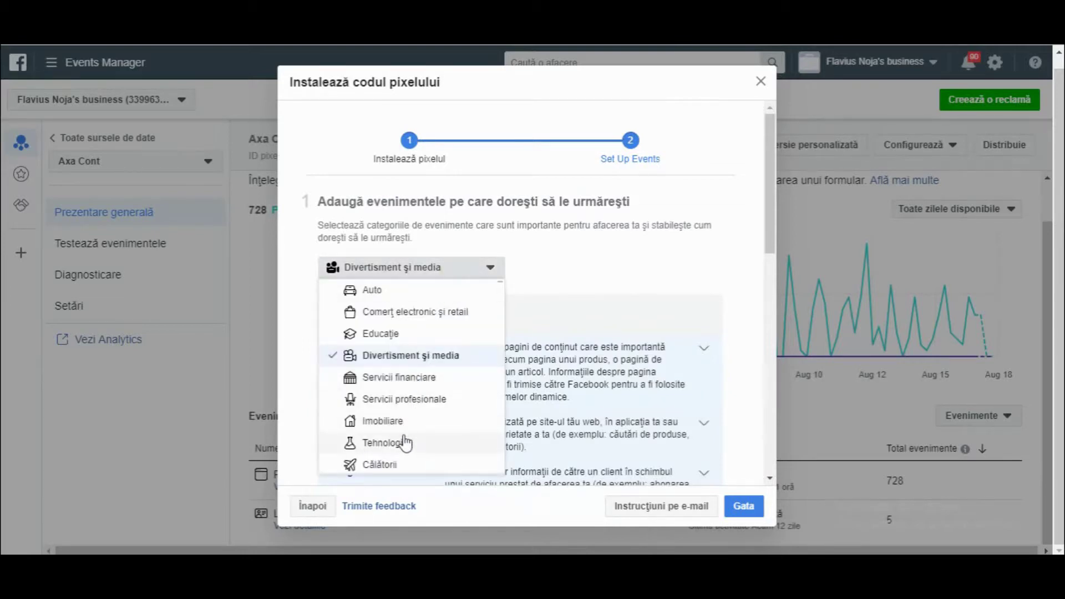
pyautogui.click(412, 401)
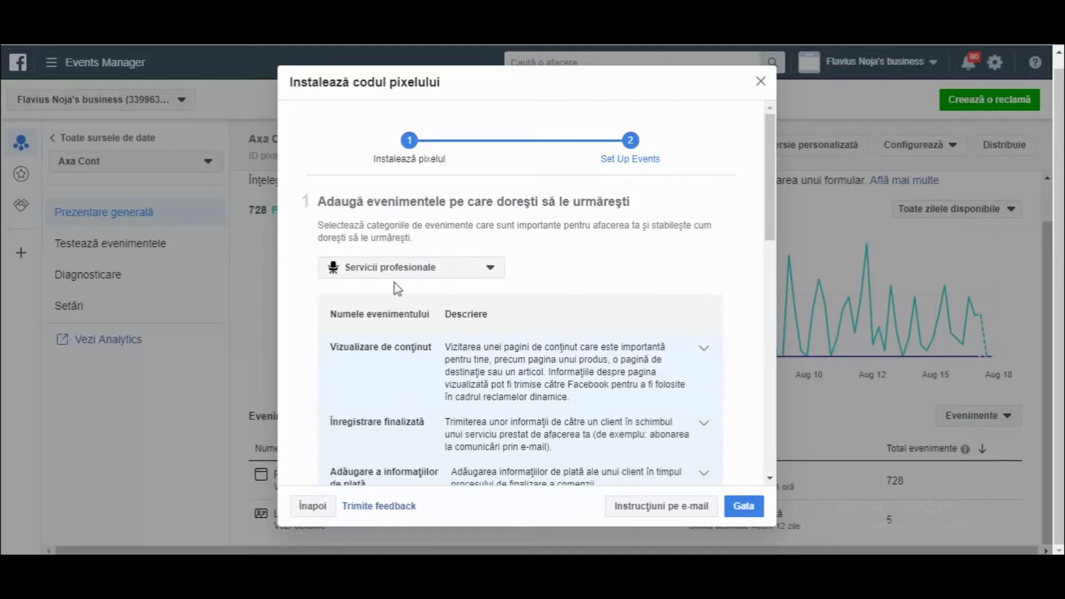
pyautogui.scroll(-4, 487, 321)
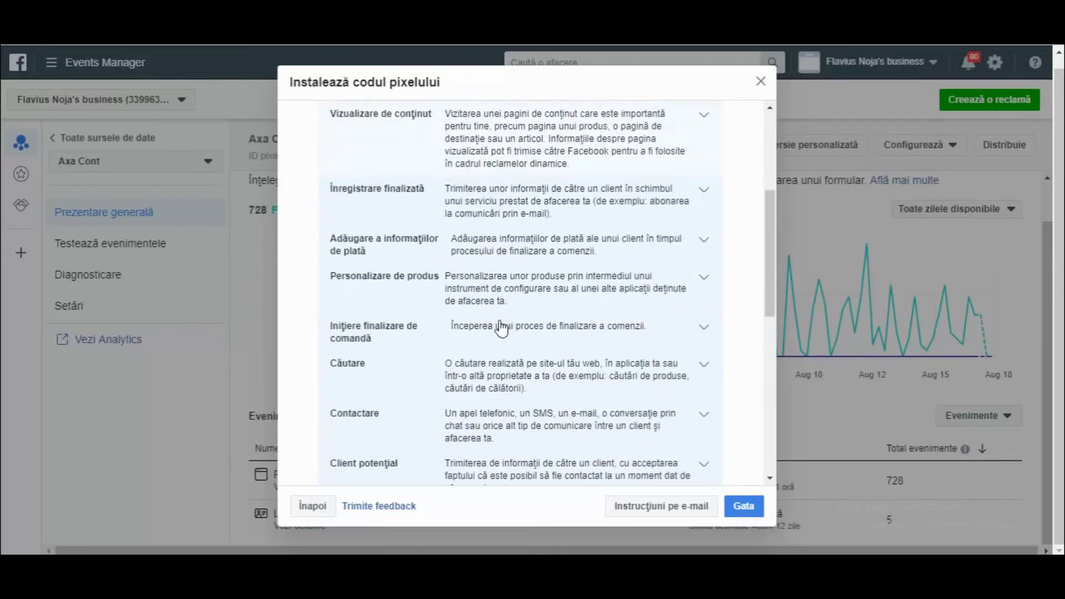
pyautogui.click(518, 231)
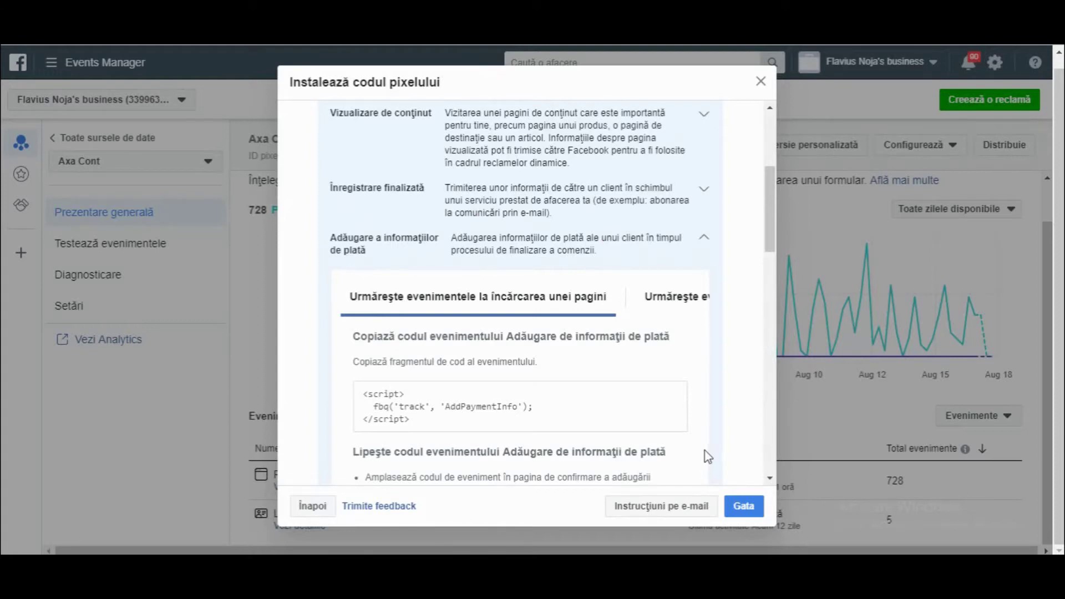
# - Close the pixel code installation dialog and examine the Axa Cont pixel's ID, activity chart and received events in the overview
pyautogui.click(769, 85)
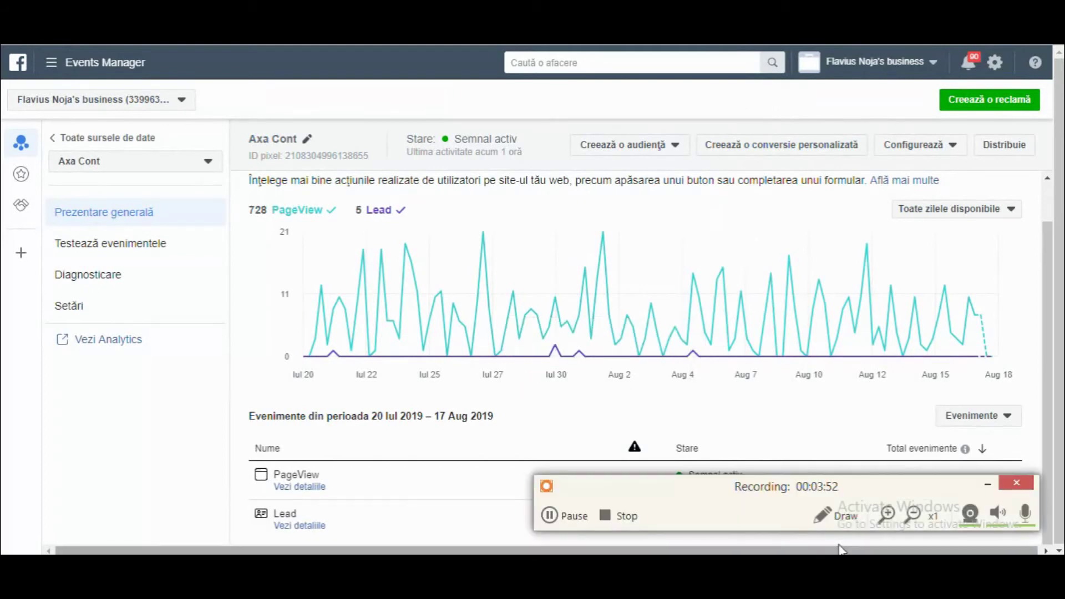
pyautogui.click(987, 485)
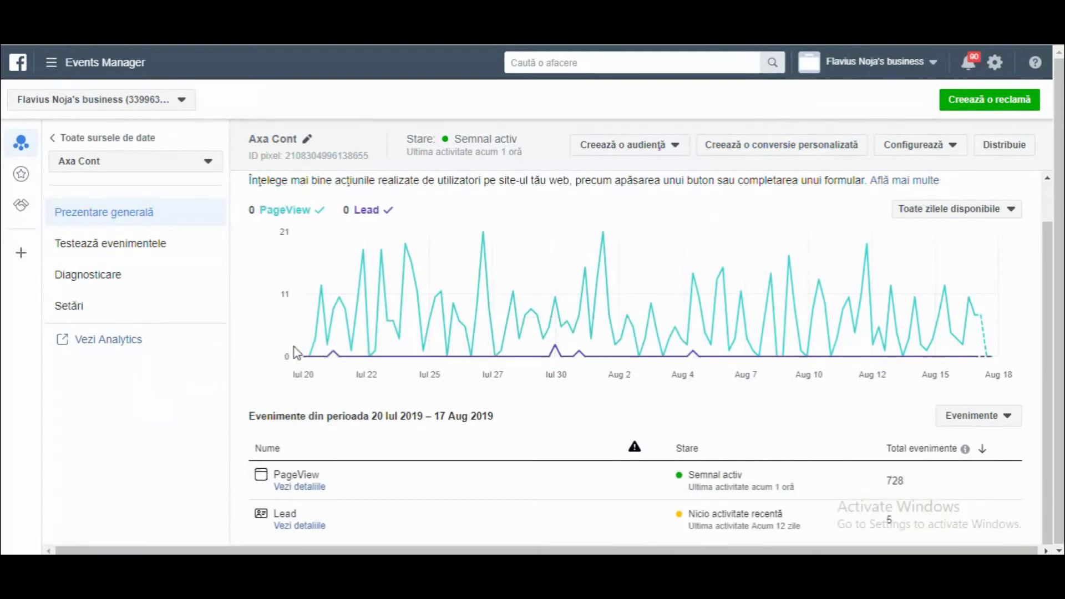
pyautogui.scroll(1, 479, 398)
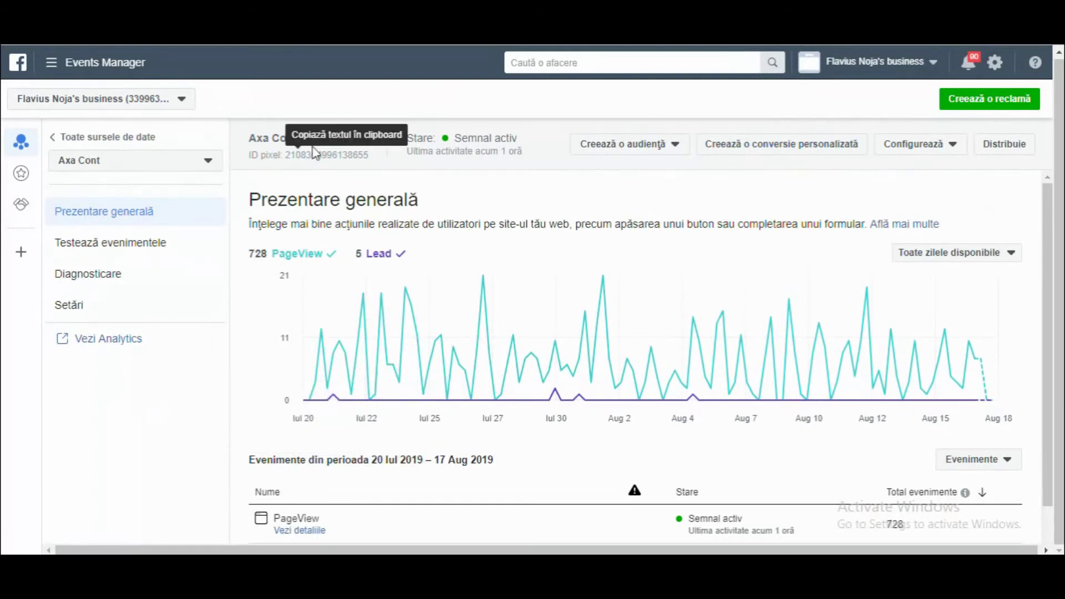
pyautogui.scroll(-1, 469, 197)
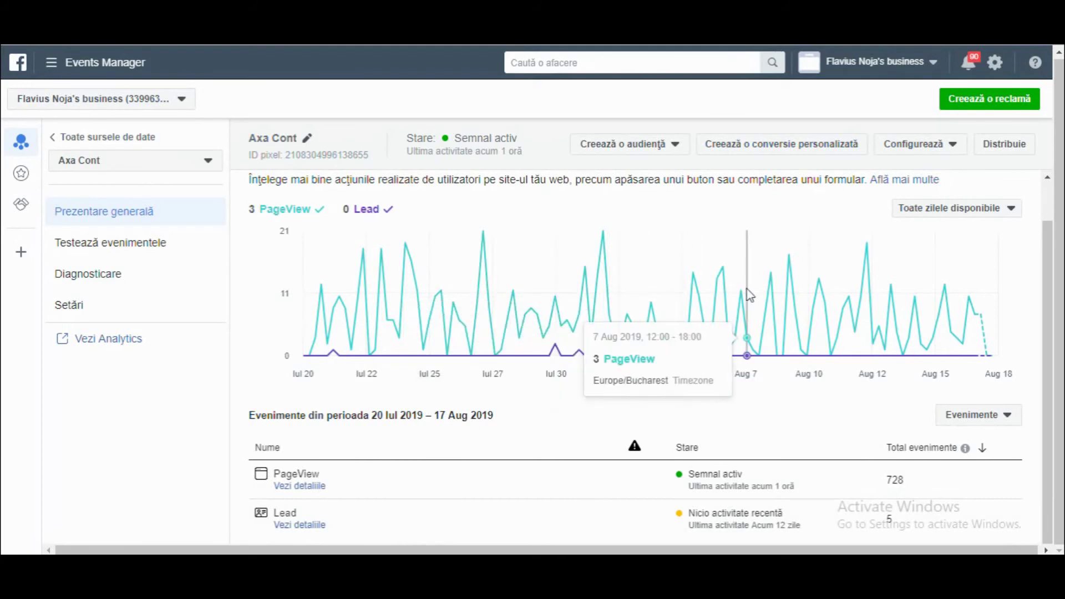
pyautogui.scroll(1, 730, 321)
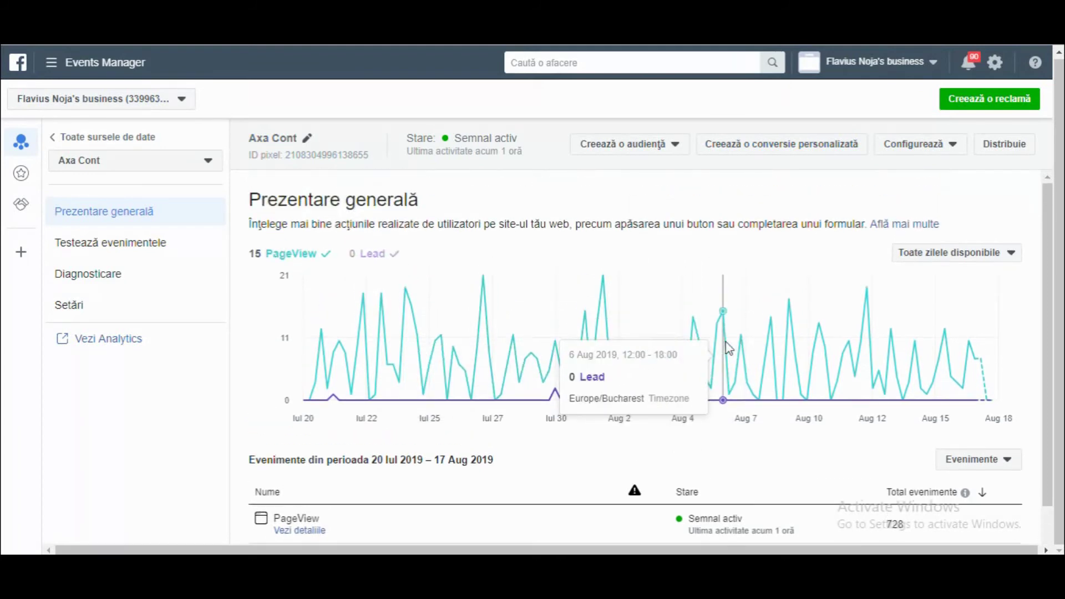